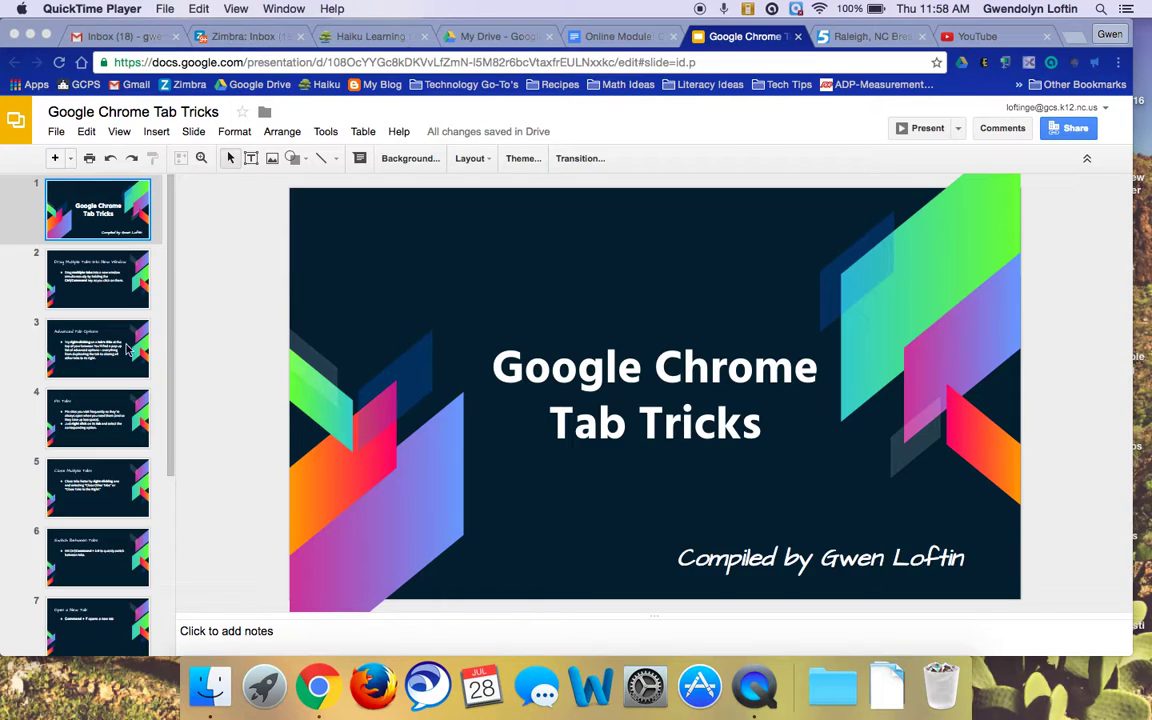
- Bring the Chrome window showing the Google Chrome Tab Tricks deck to the front
click(84, 306)
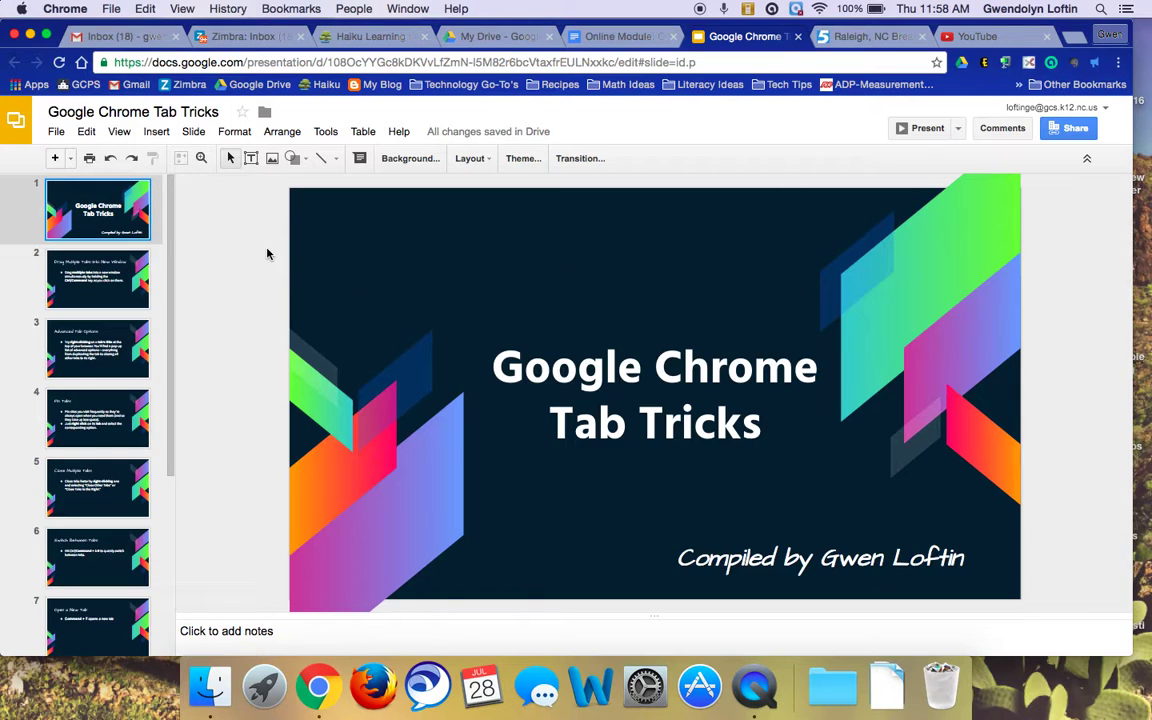
- Show slide 2, then detach the Raleigh news tab and dock it back before the deck's tab
click(109, 292)
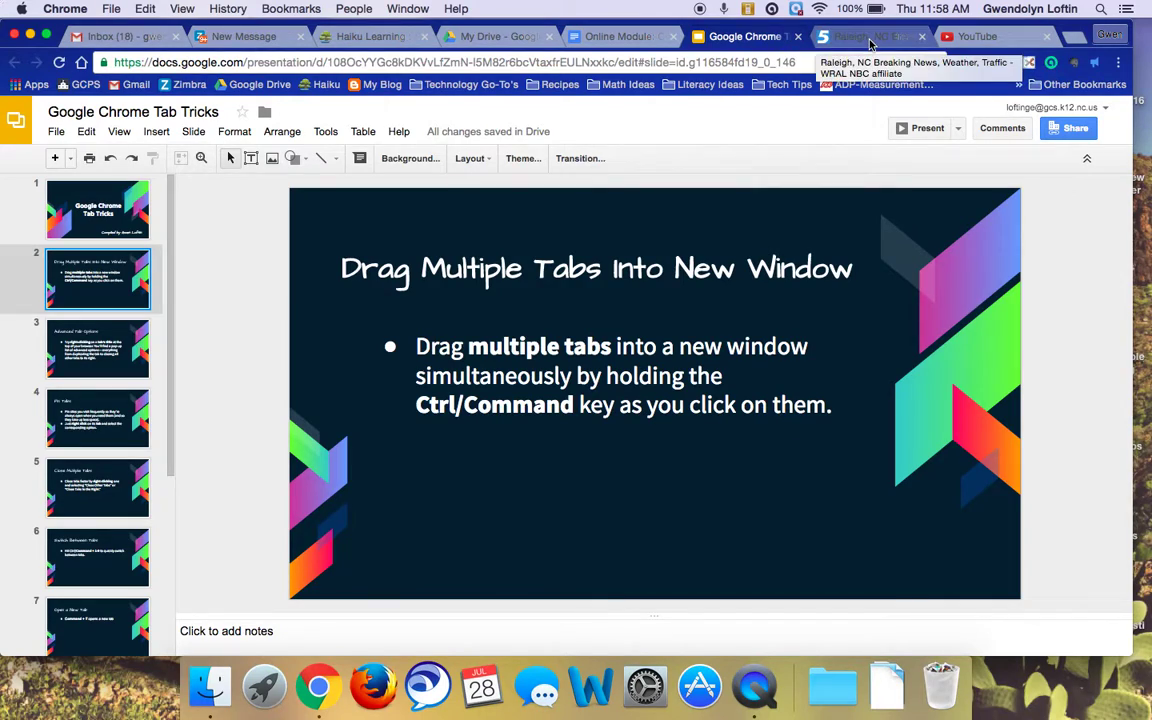
click(882, 37)
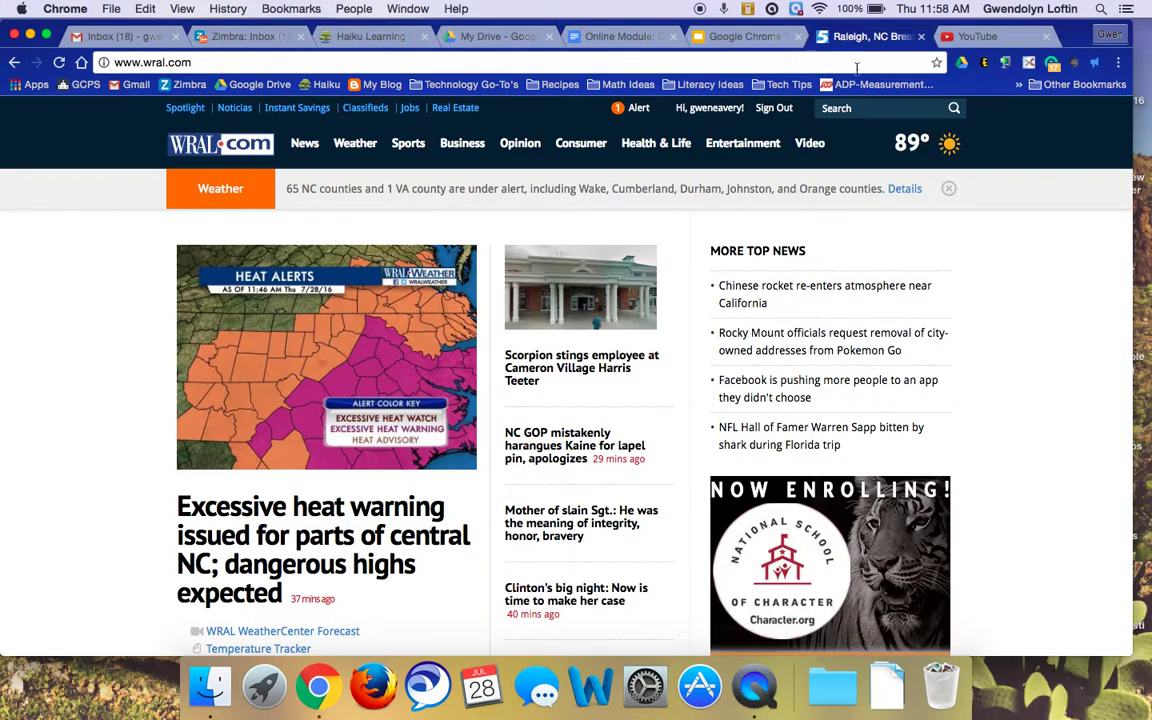
drag(865, 36, 108, 154)
mouse_move(751, 156)
mouse_down()
mouse_move(823, 159)
mouse_move(765, 138)
mouse_up()
drag(158, 141, 765, 45)
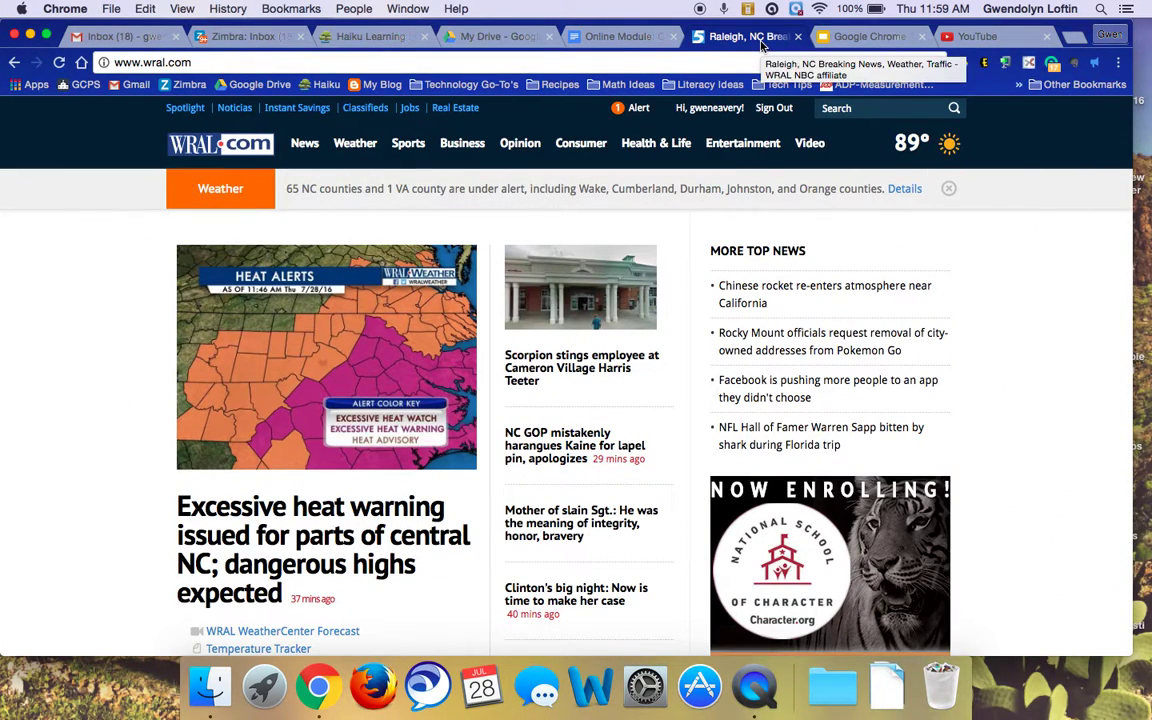
click(872, 38)
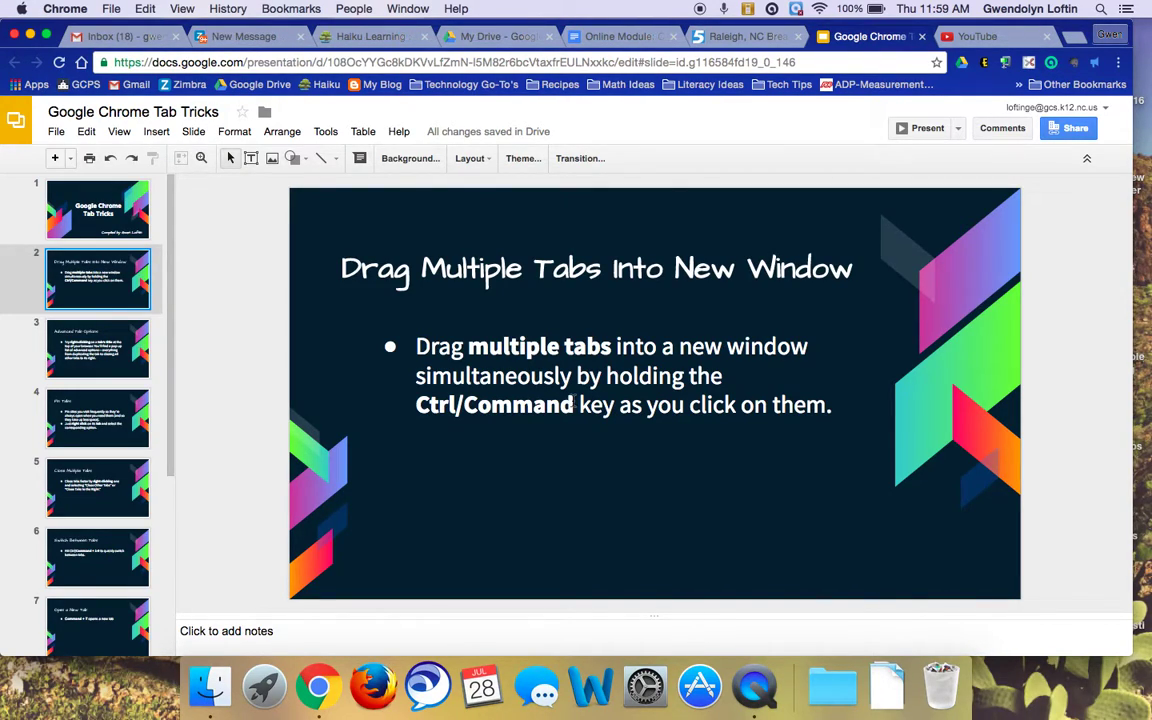
- Select the Raleigh news and YouTube tabs and pull them together into a new window
click(749, 38)
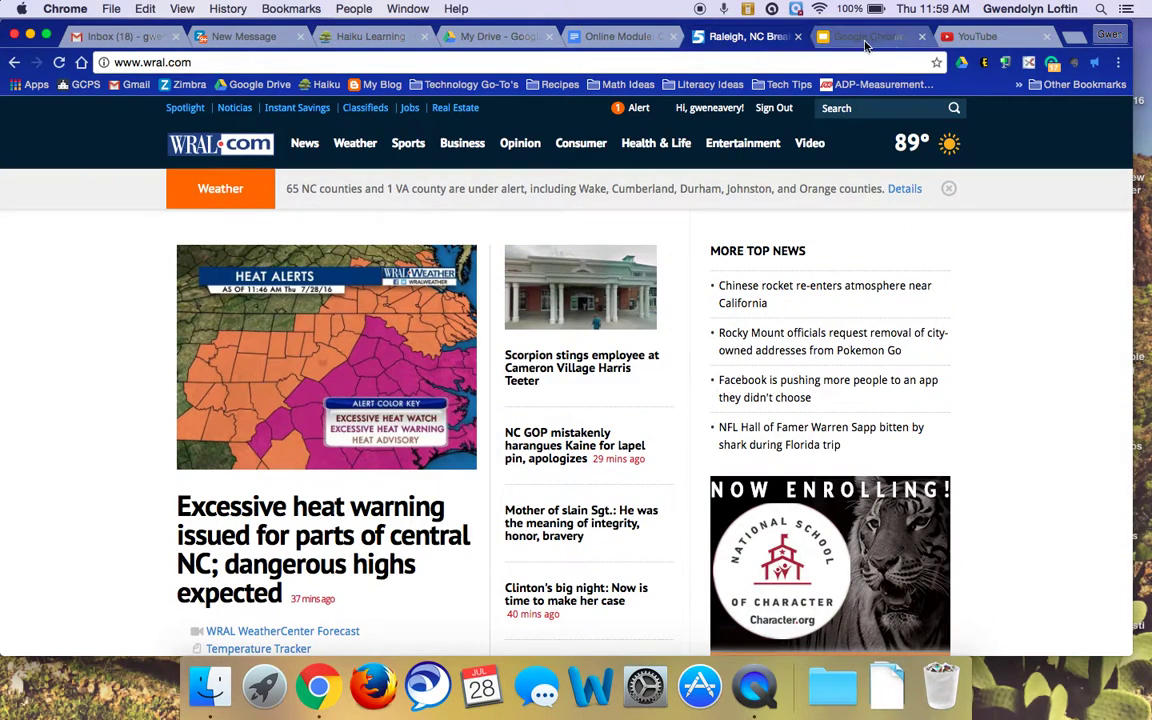
click(955, 38)
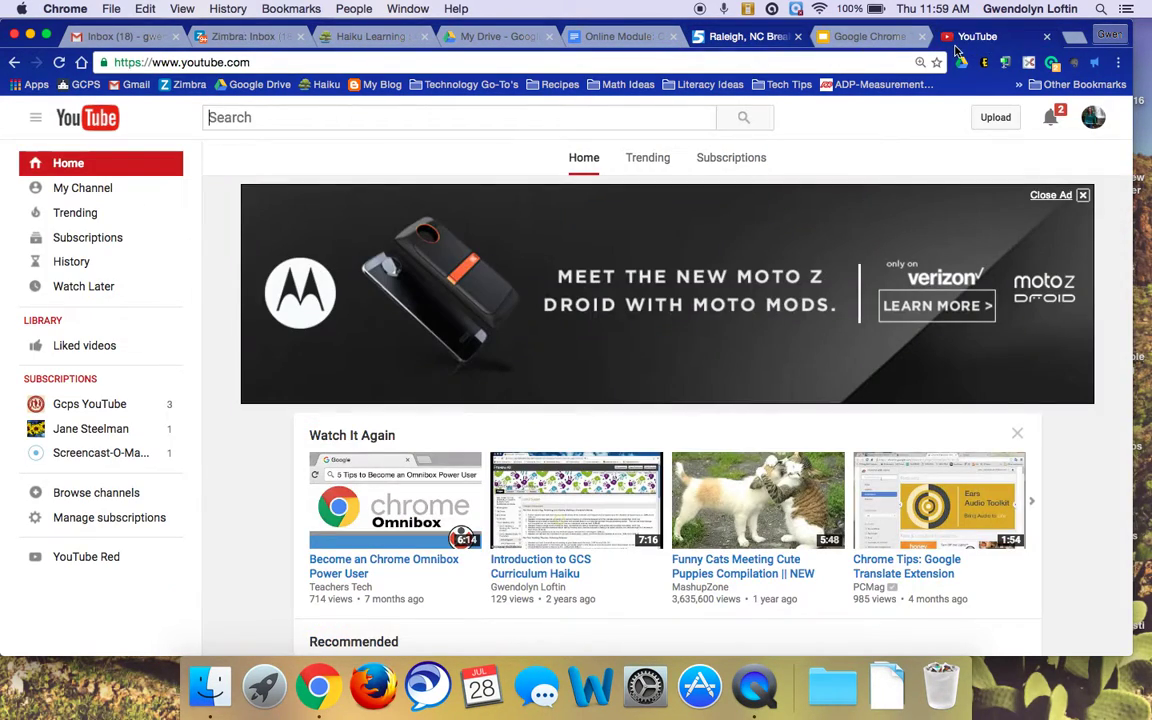
super+click(757, 40)
drag(757, 40, 733, 208)
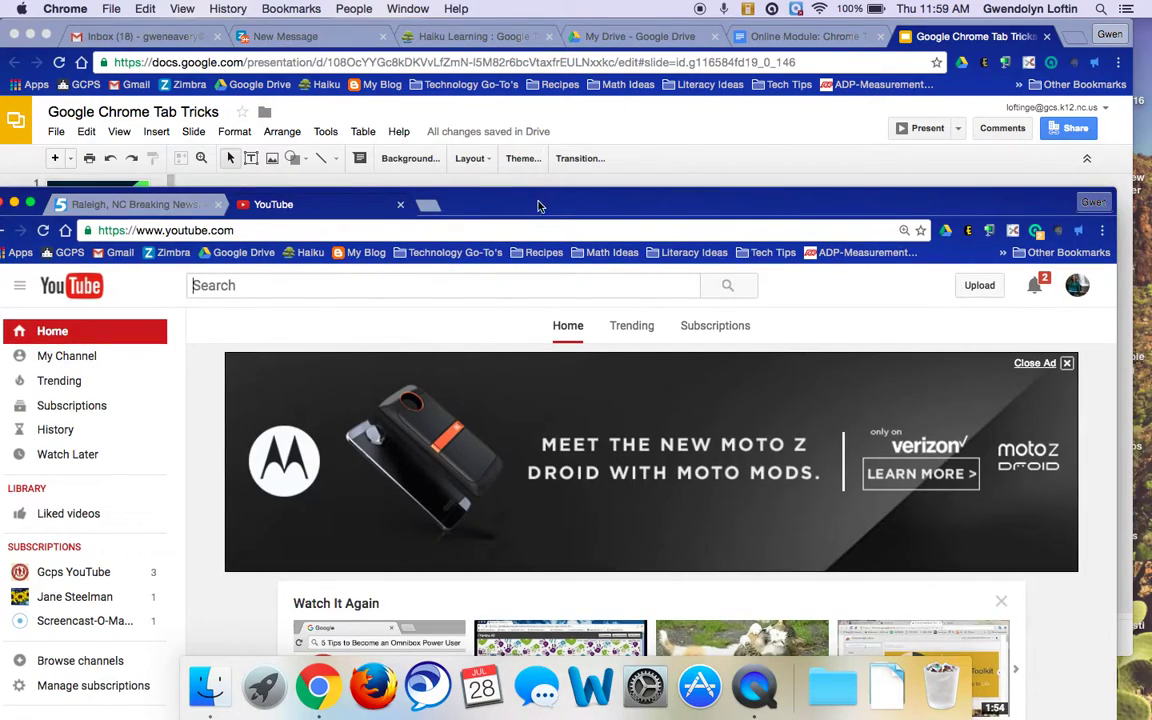
drag(483, 183, 564, 160)
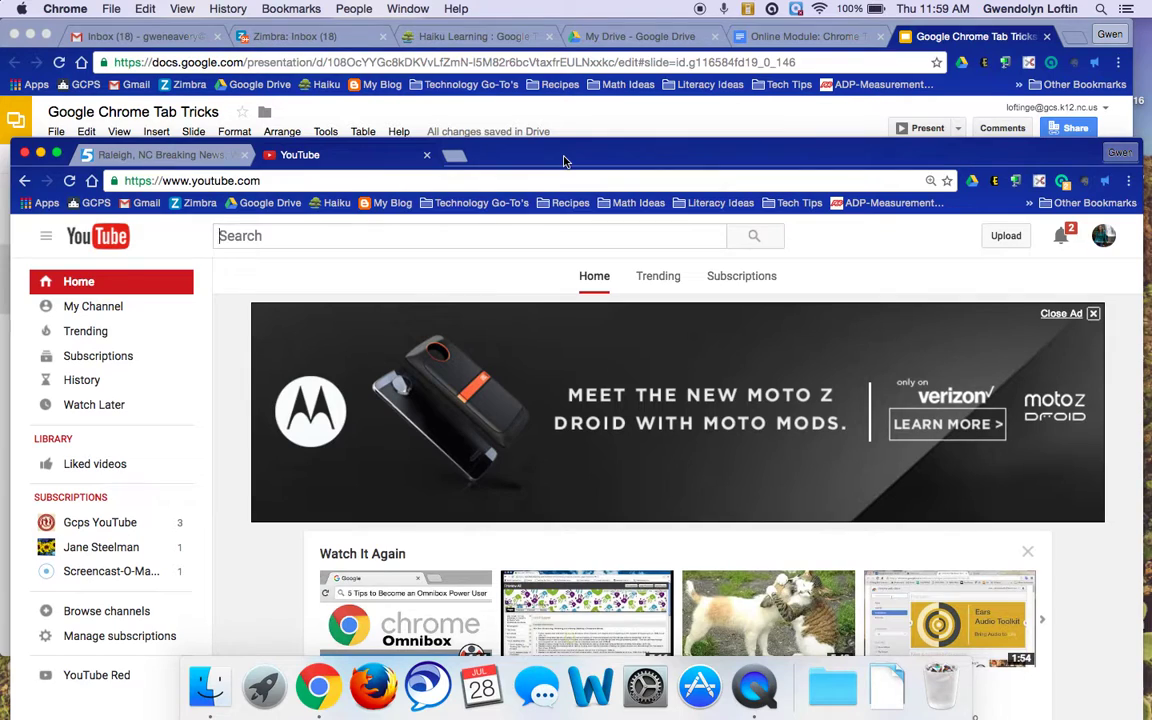
- Merge the two tabs back into the main window after Haiku Learning and return to the deck
click(145, 155)
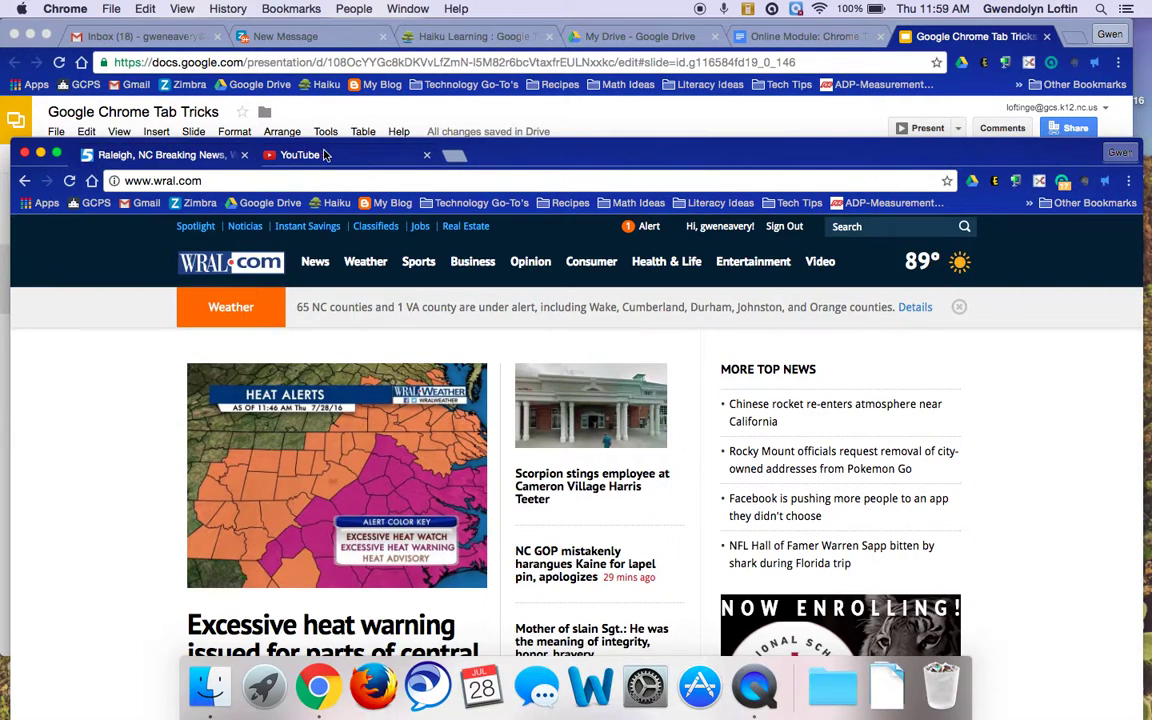
drag(323, 155, 930, 45)
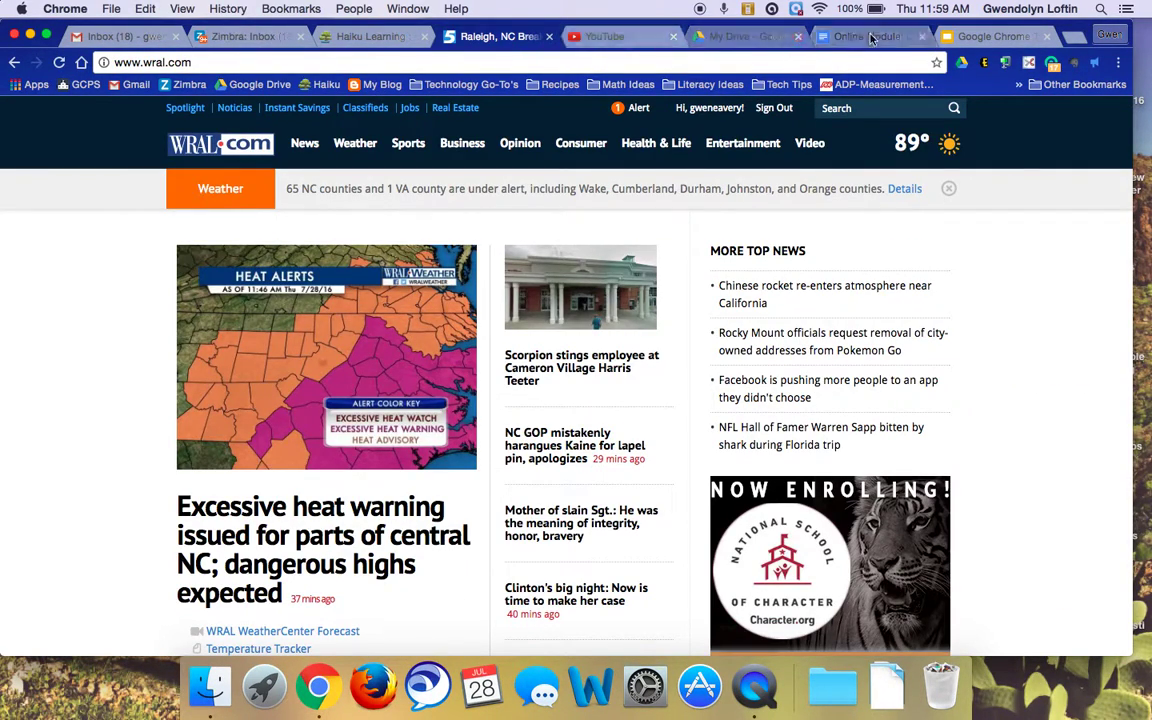
click(985, 36)
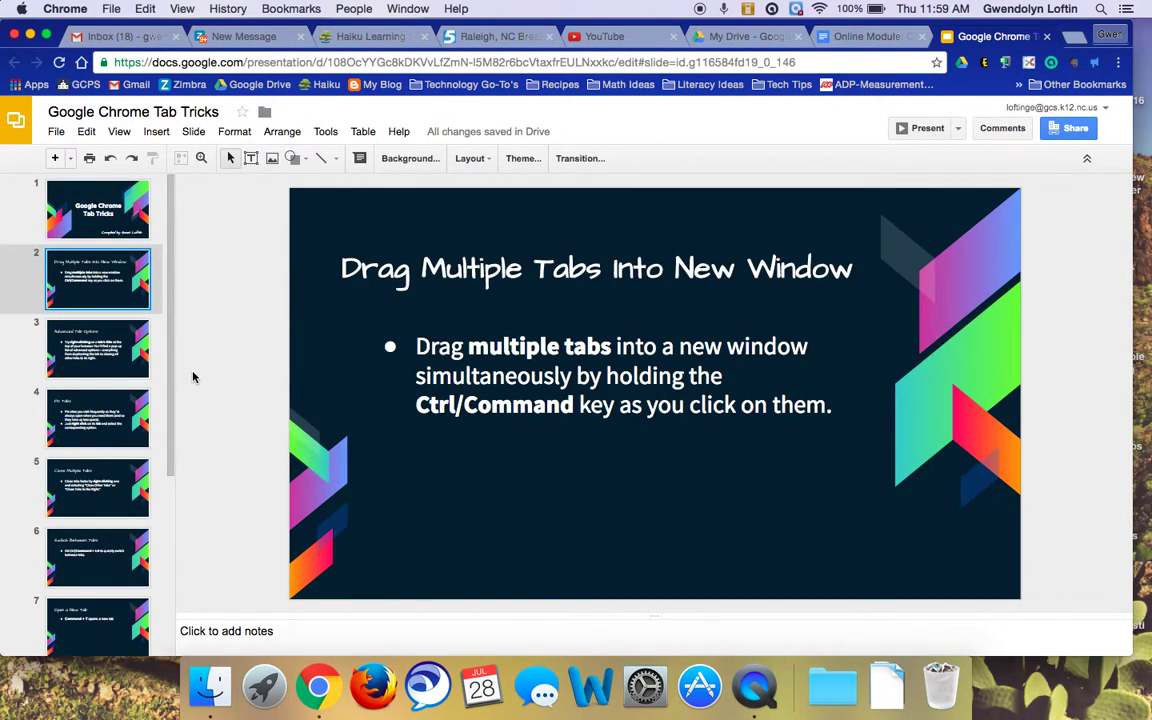
- Show slide 3, preview the Slides tab's right-click options, then show slide 4, Pin Tabs
click(88, 368)
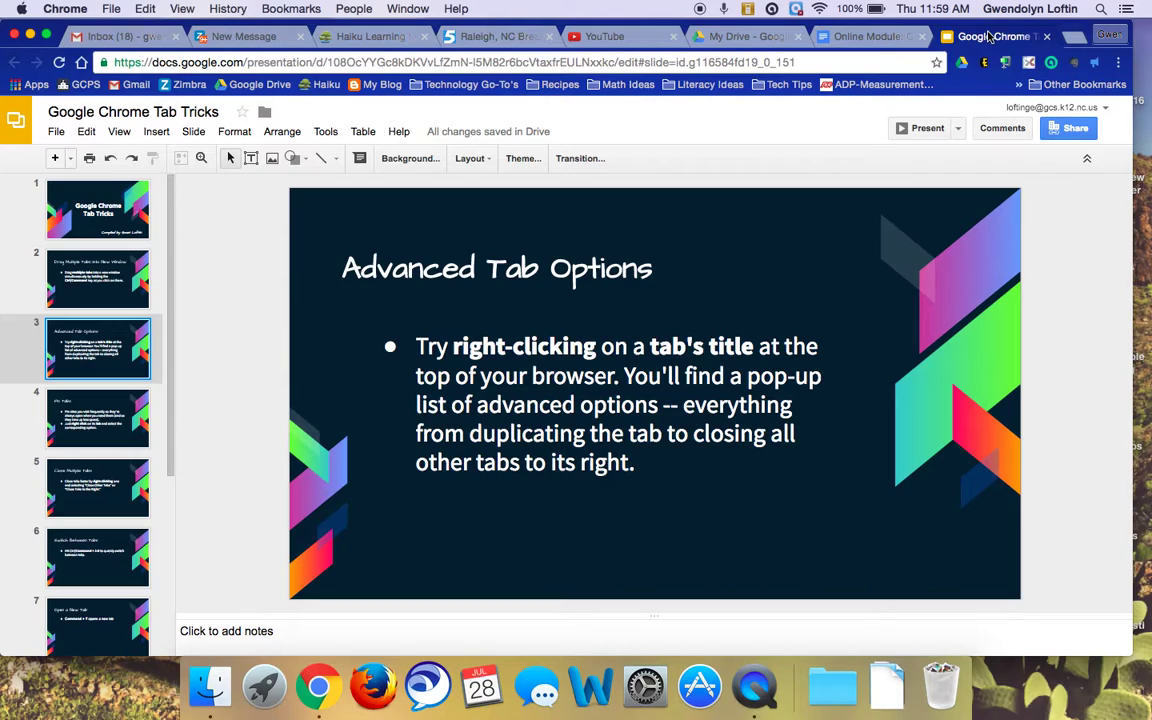
right_click(979, 40)
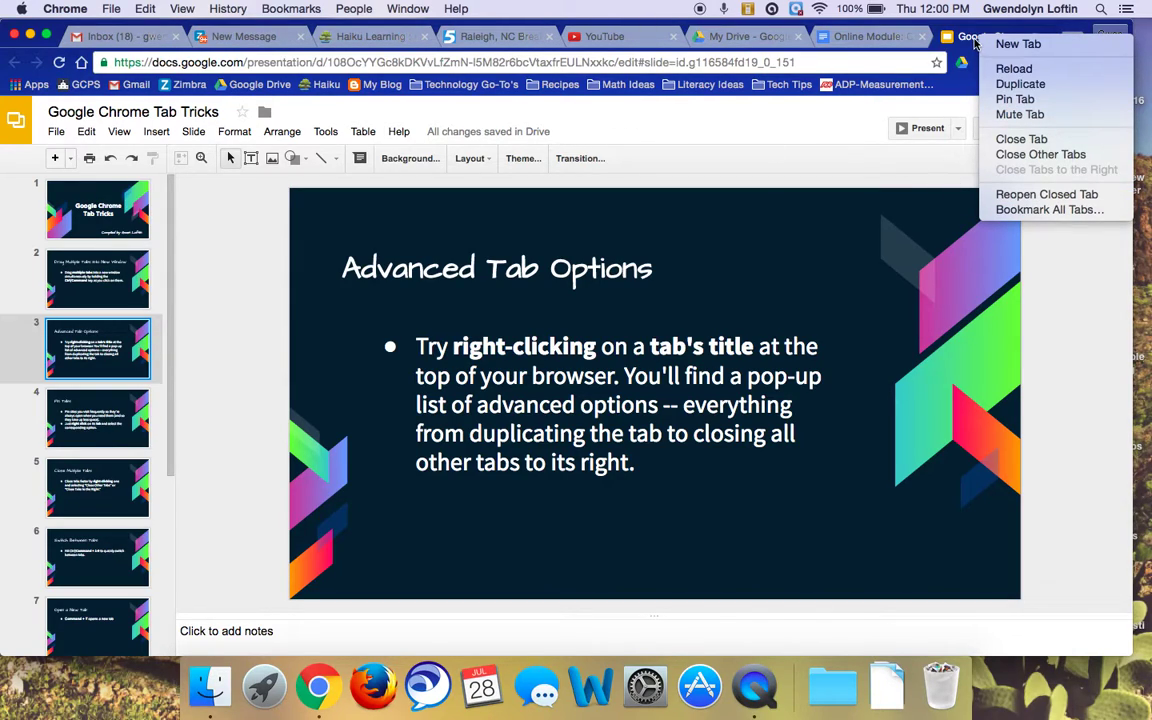
click(968, 39)
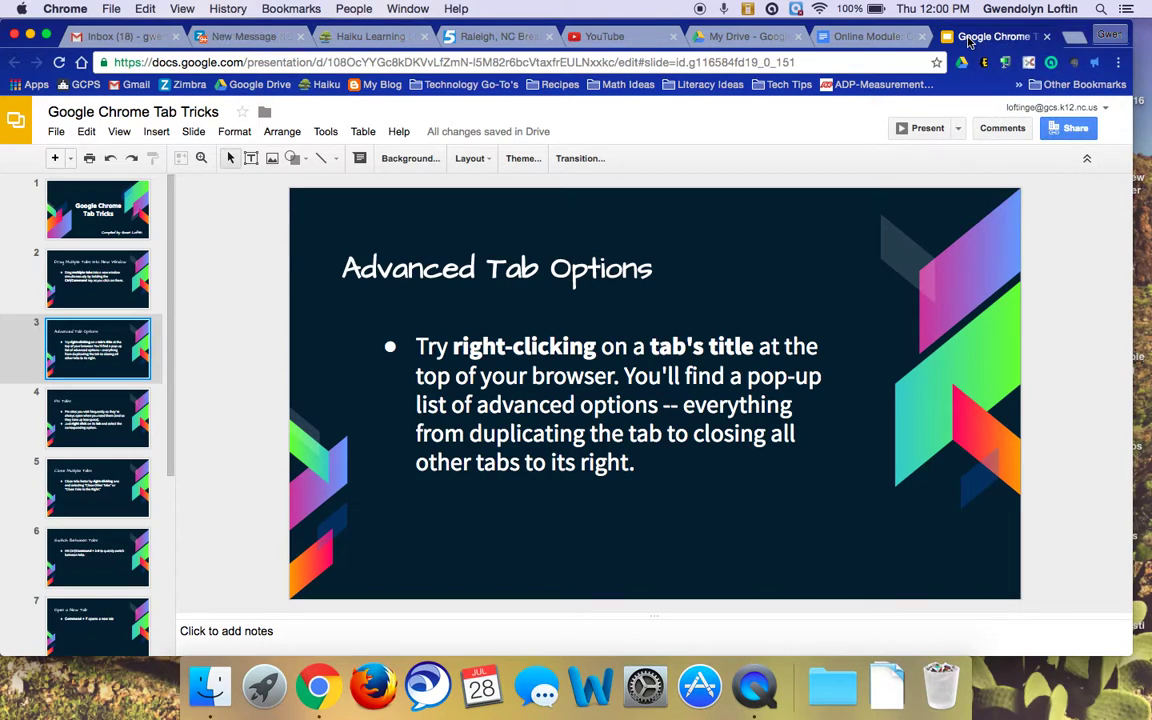
right_click(962, 39)
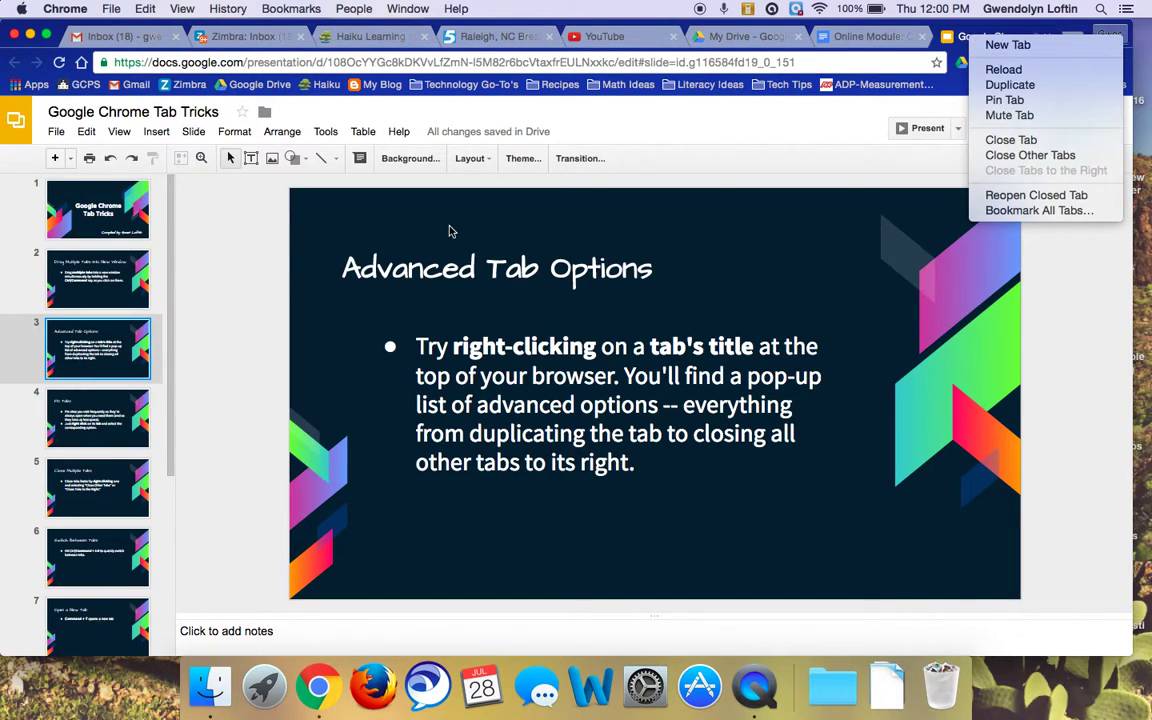
click(90, 411)
click(80, 416)
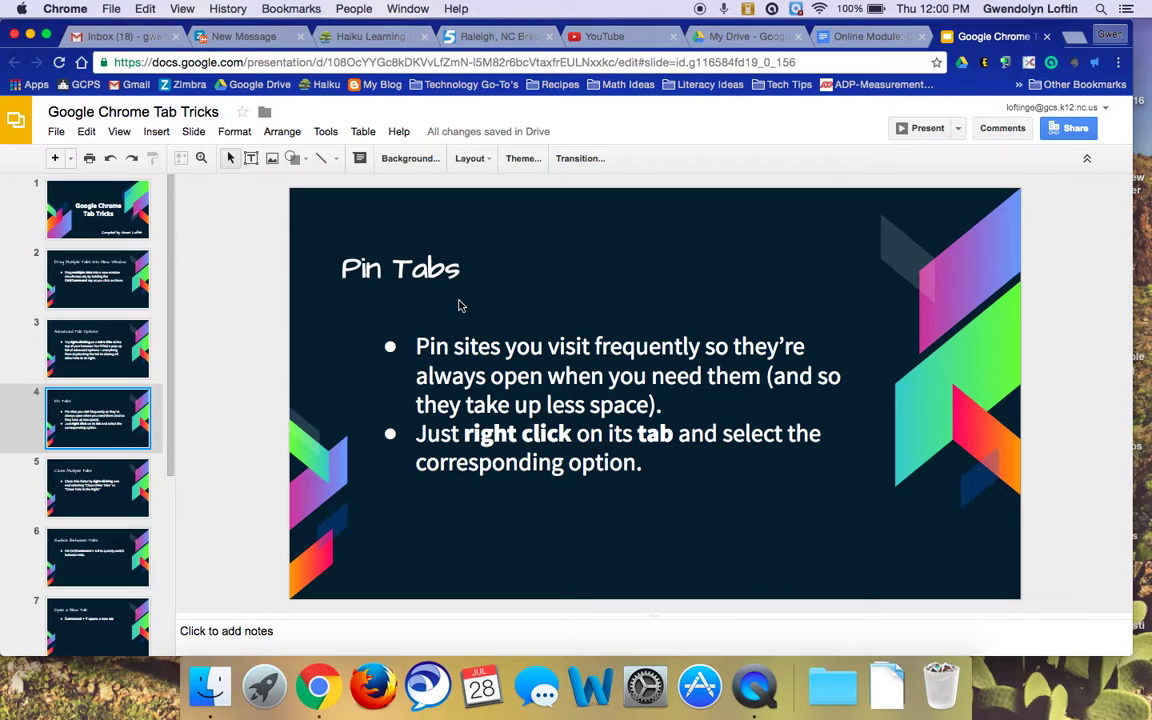
- Pin the Zimbra inbox tab from its tab context menu
click(235, 40)
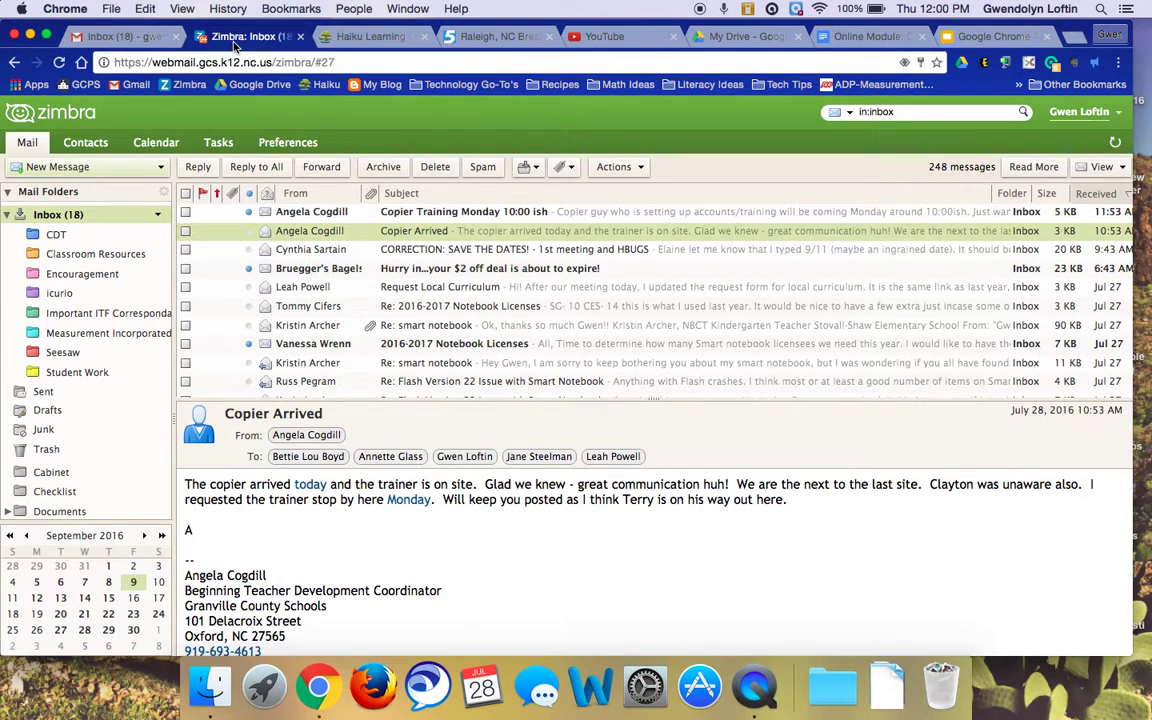
right_click(235, 44)
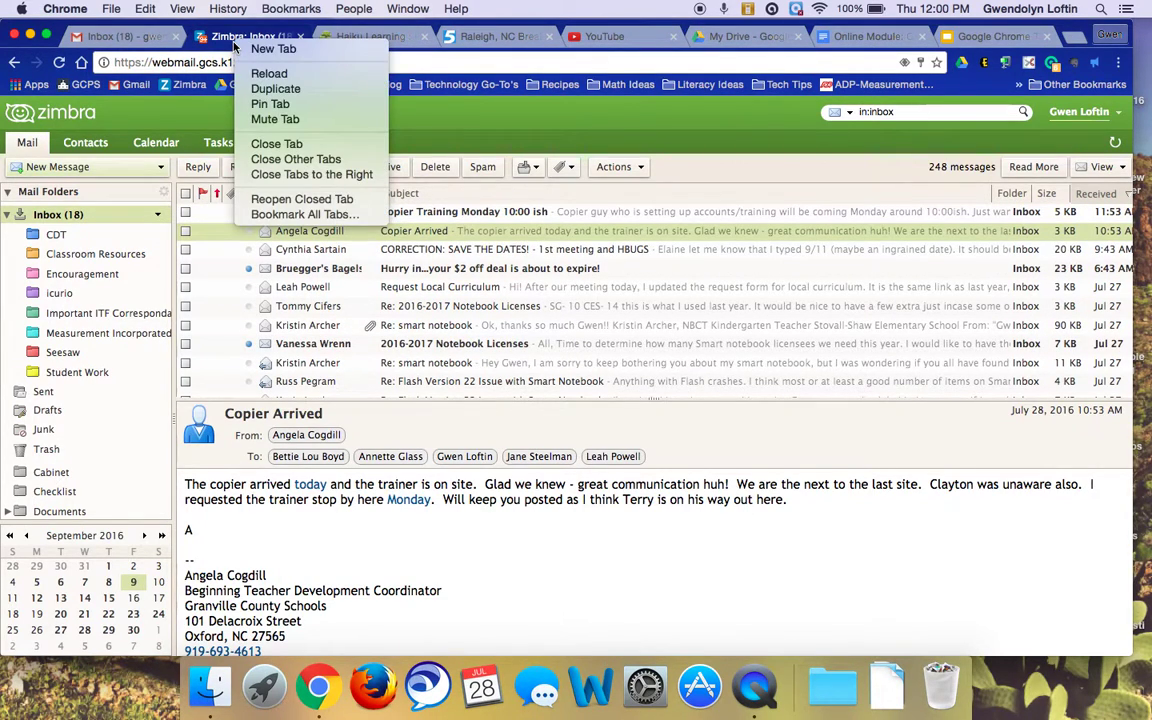
click(269, 104)
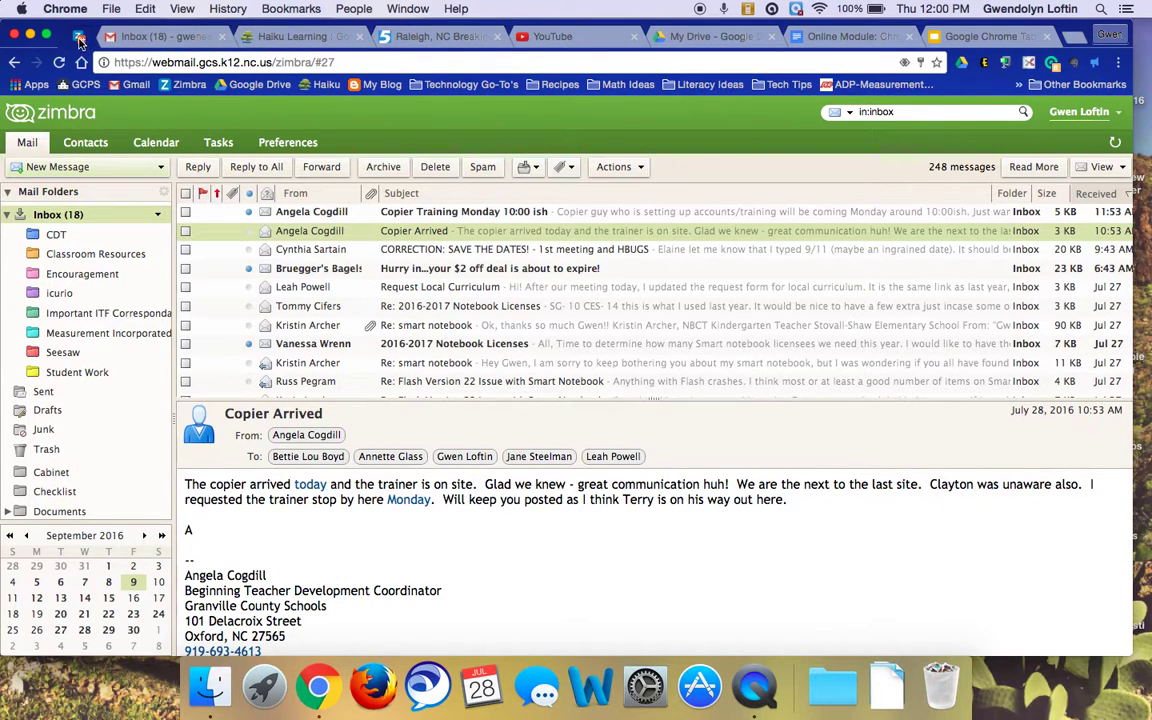
click(440, 36)
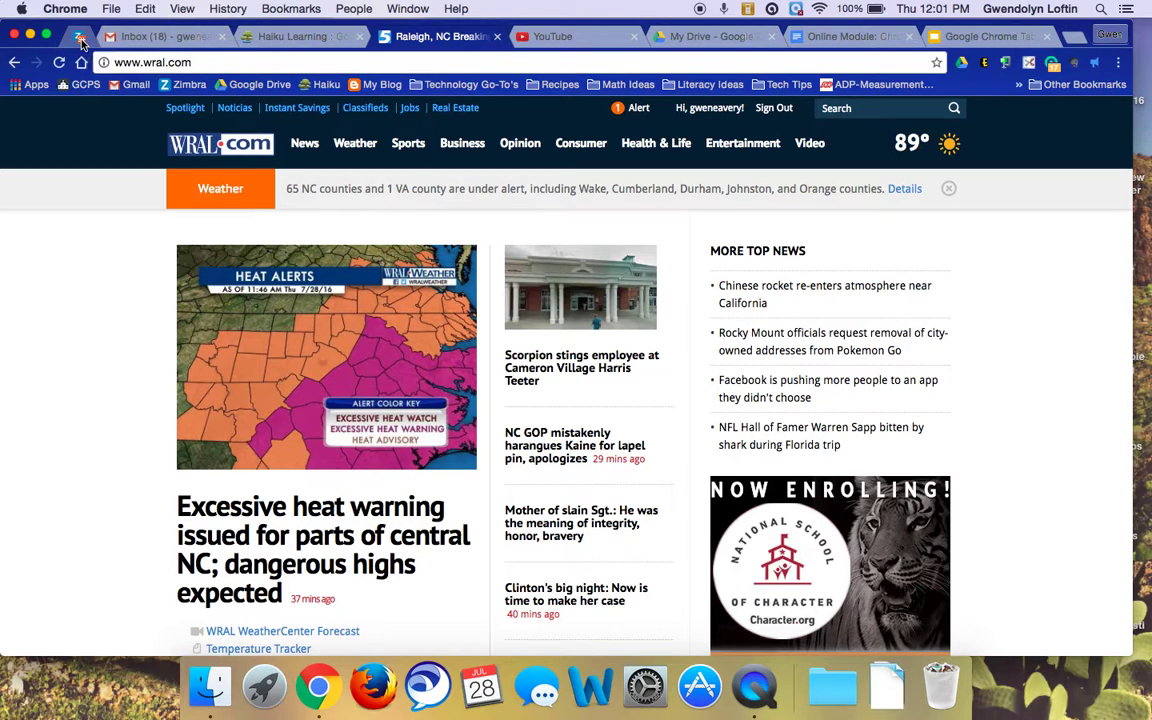
- Unpin the Zimbra tab so it stays first, then return to the slide deck
mouse_move(86, 45)
mouse_down()
mouse_move(100, 36)
mouse_move(82, 37)
mouse_up()
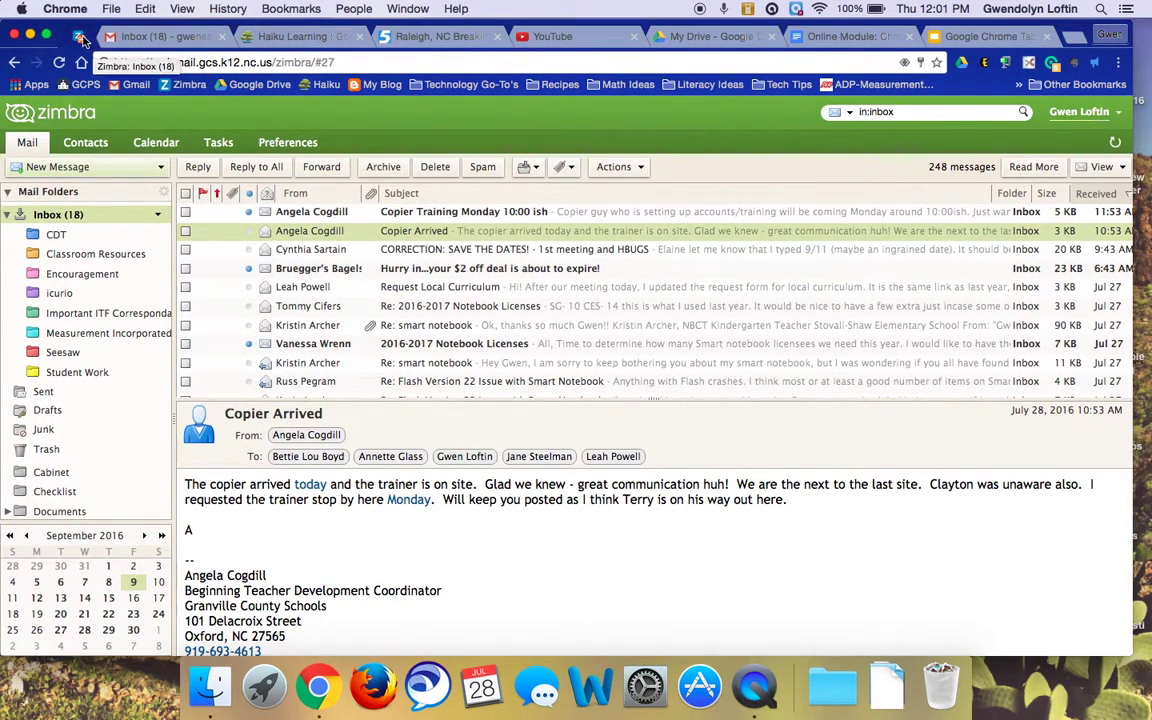
right_click(82, 37)
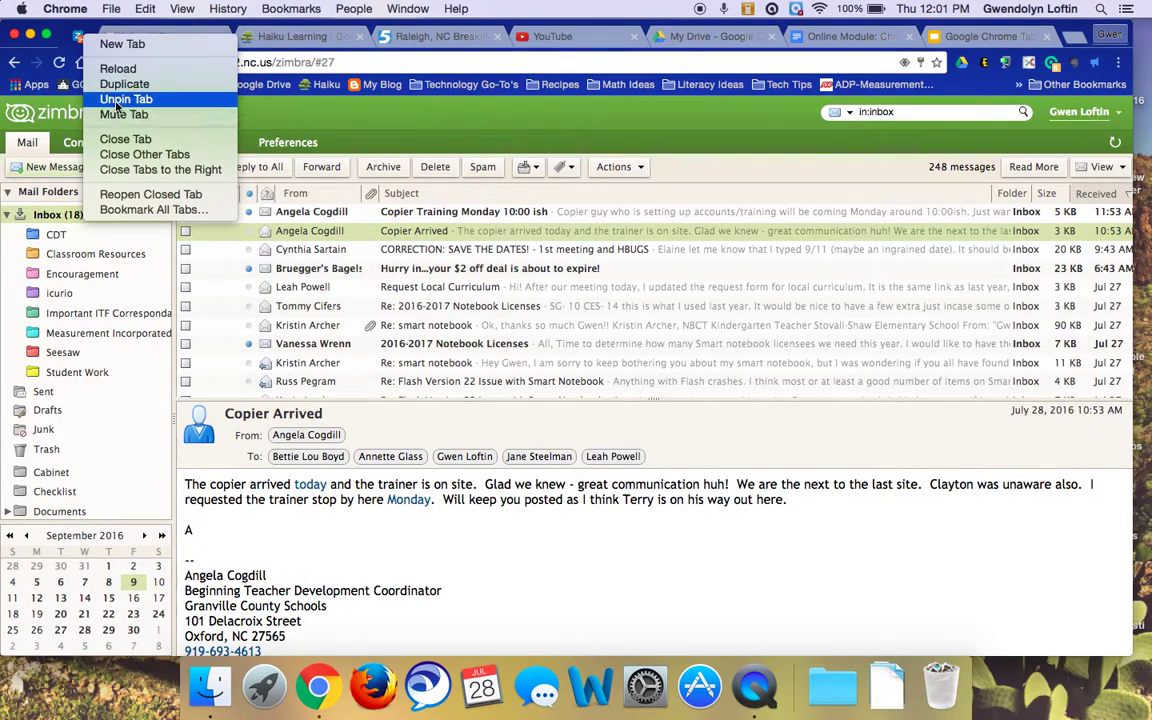
click(455, 30)
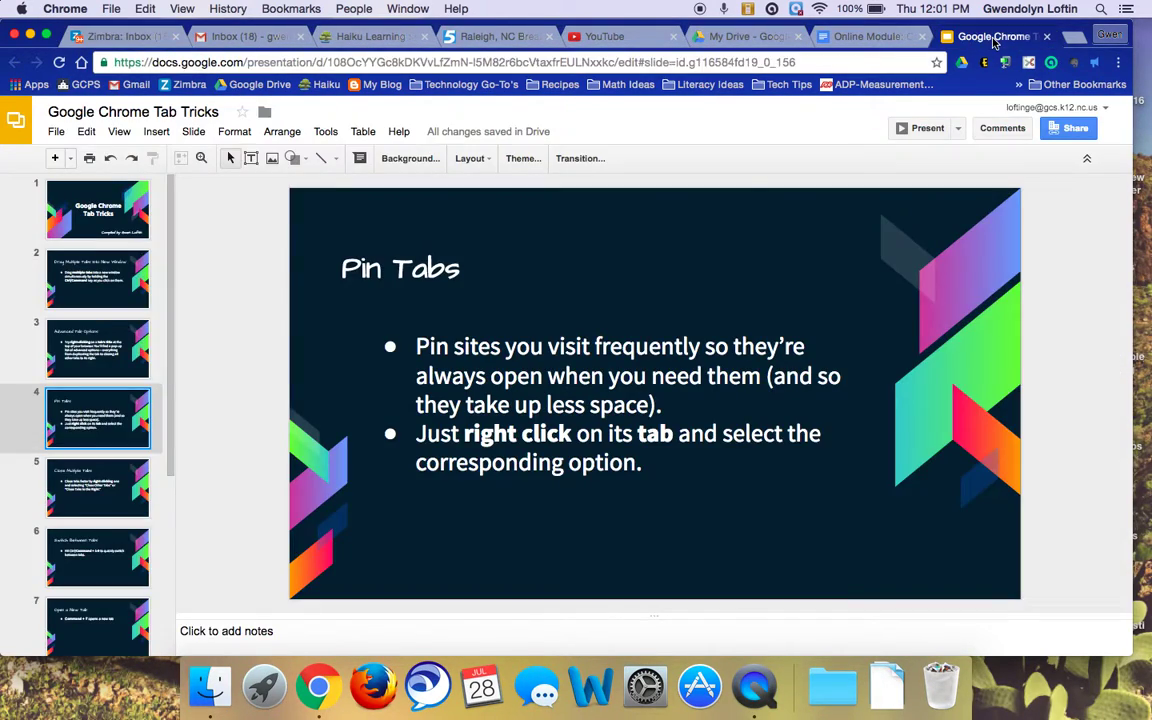
click(985, 36)
- Show slide 5 and move the YouTube and Raleigh news tabs to the end of the tab strip
click(93, 513)
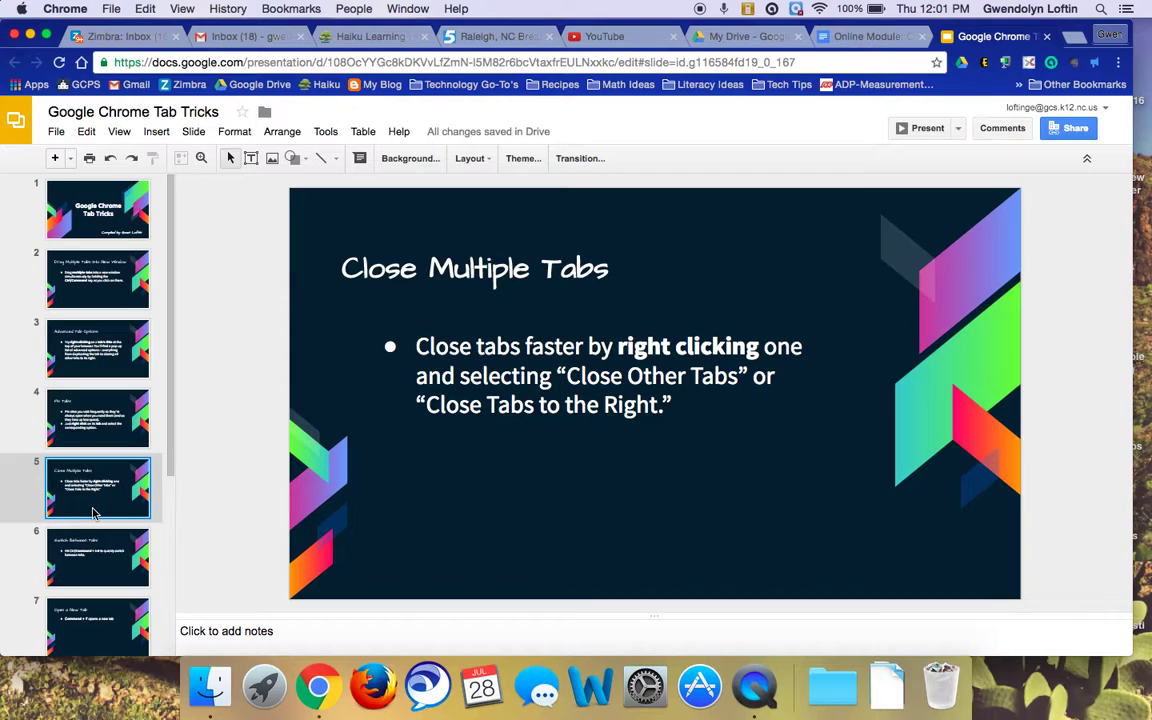
drag(605, 36, 1027, 44)
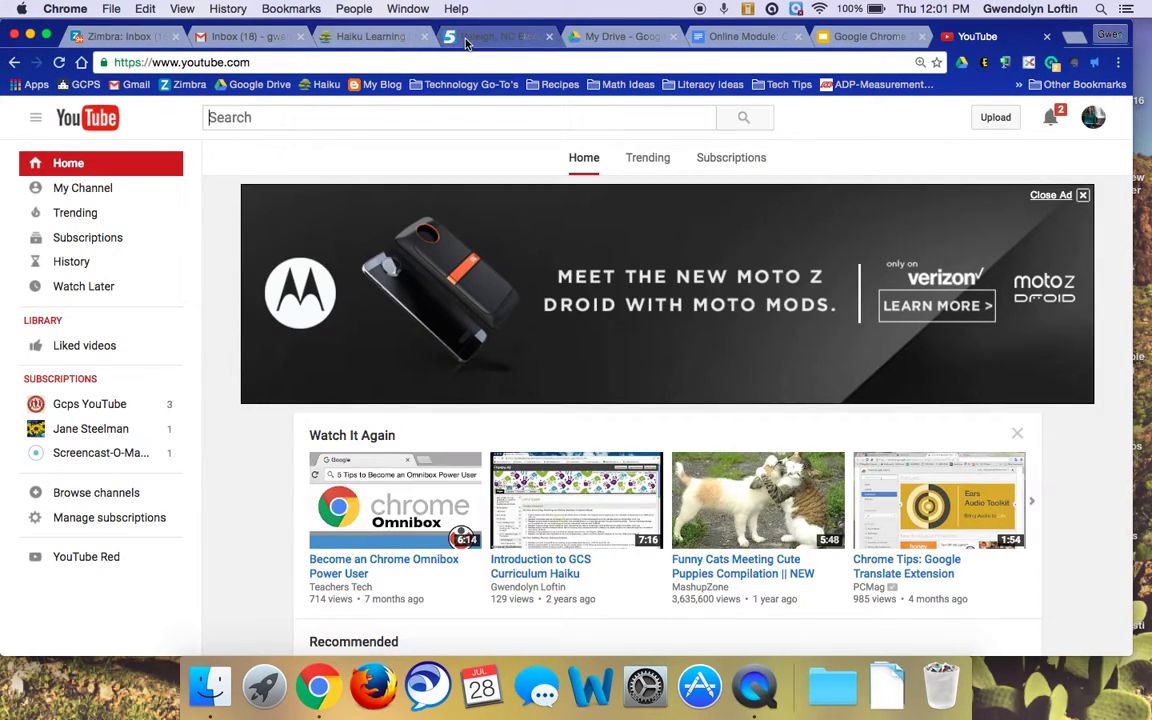
drag(460, 38, 975, 40)
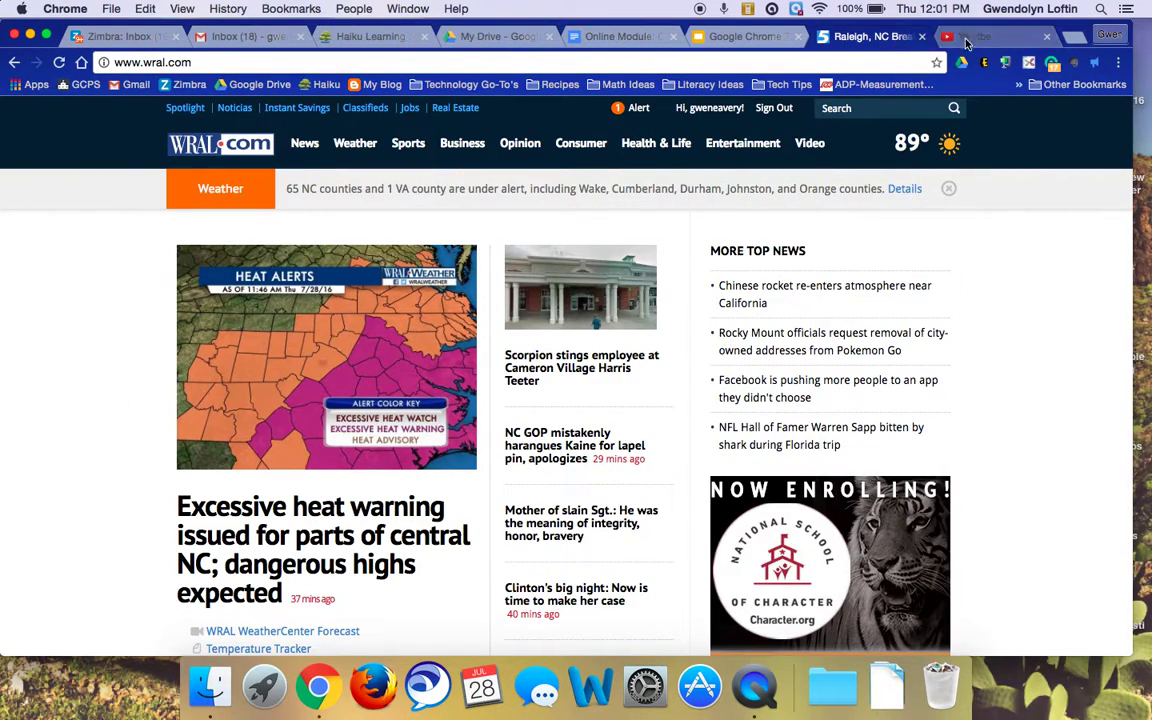
- Close all tabs to the right of the Google Chrome Tab Tricks deck tab
click(752, 40)
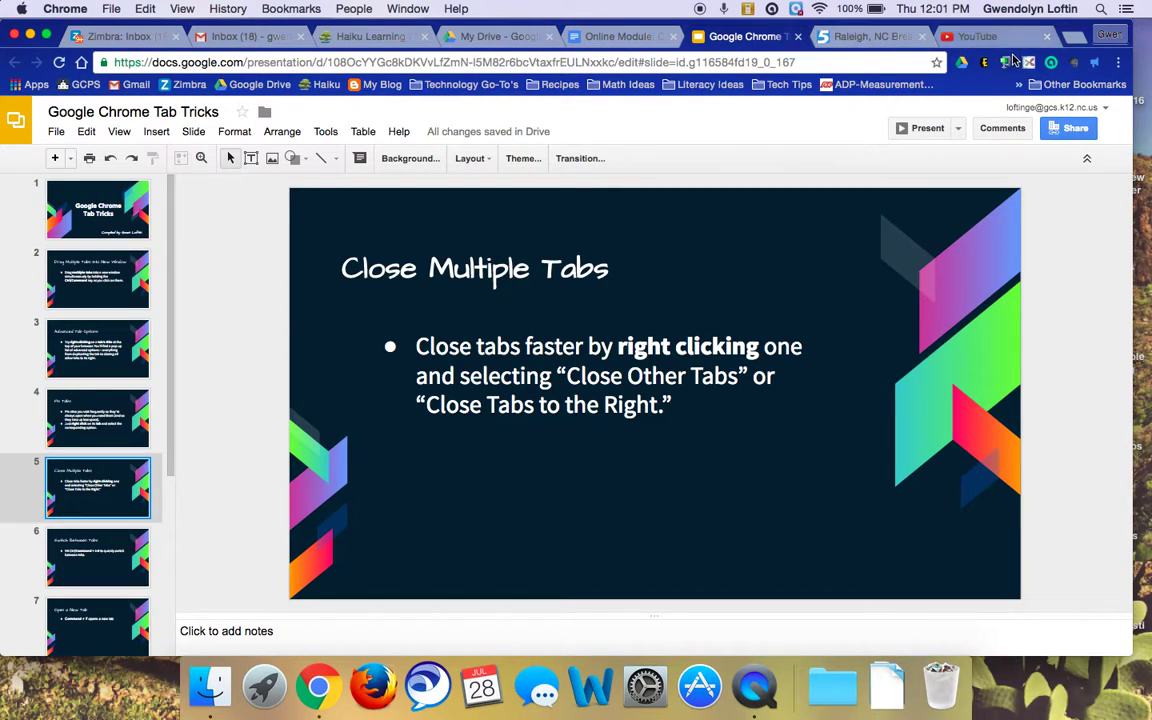
right_click(753, 42)
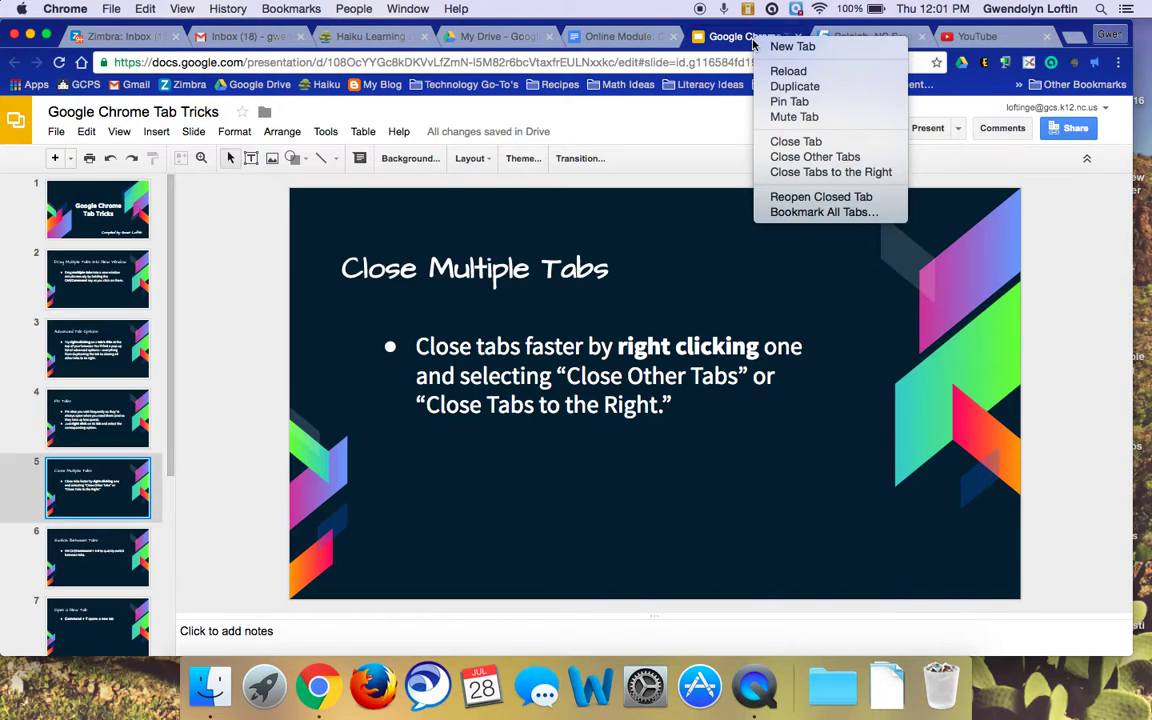
click(795, 174)
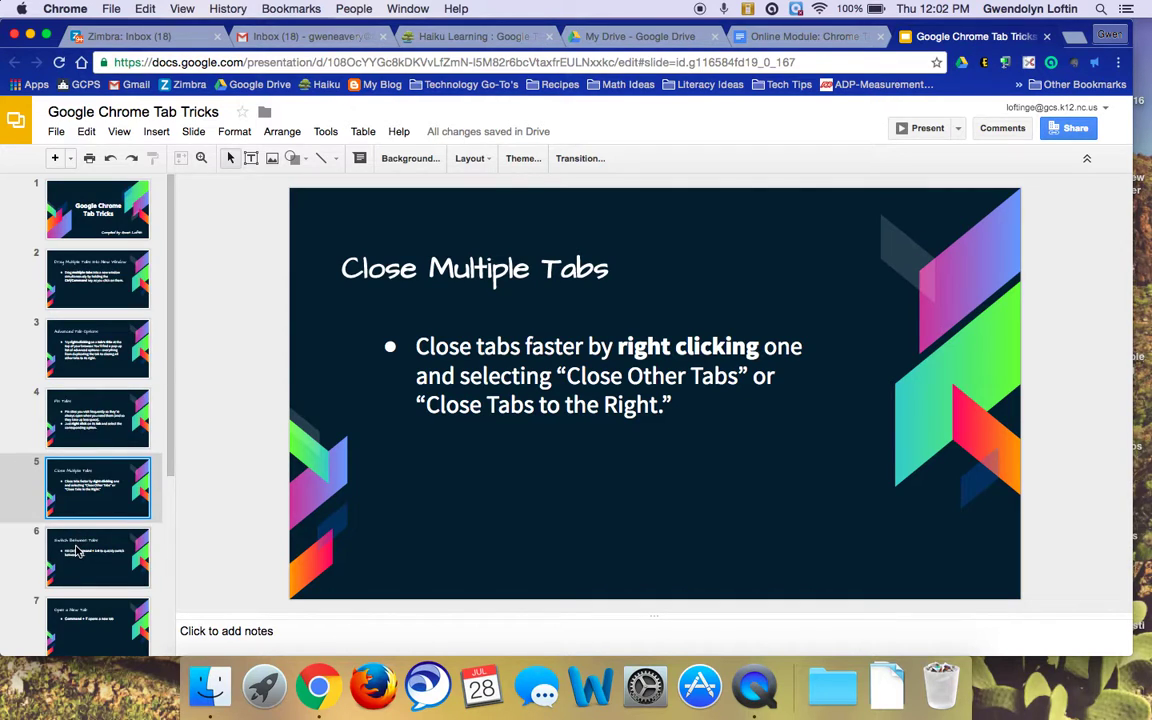
- Show slide 6, then jump through tabs 1–5 and 9 with Command+number, ending on the deck
click(77, 549)
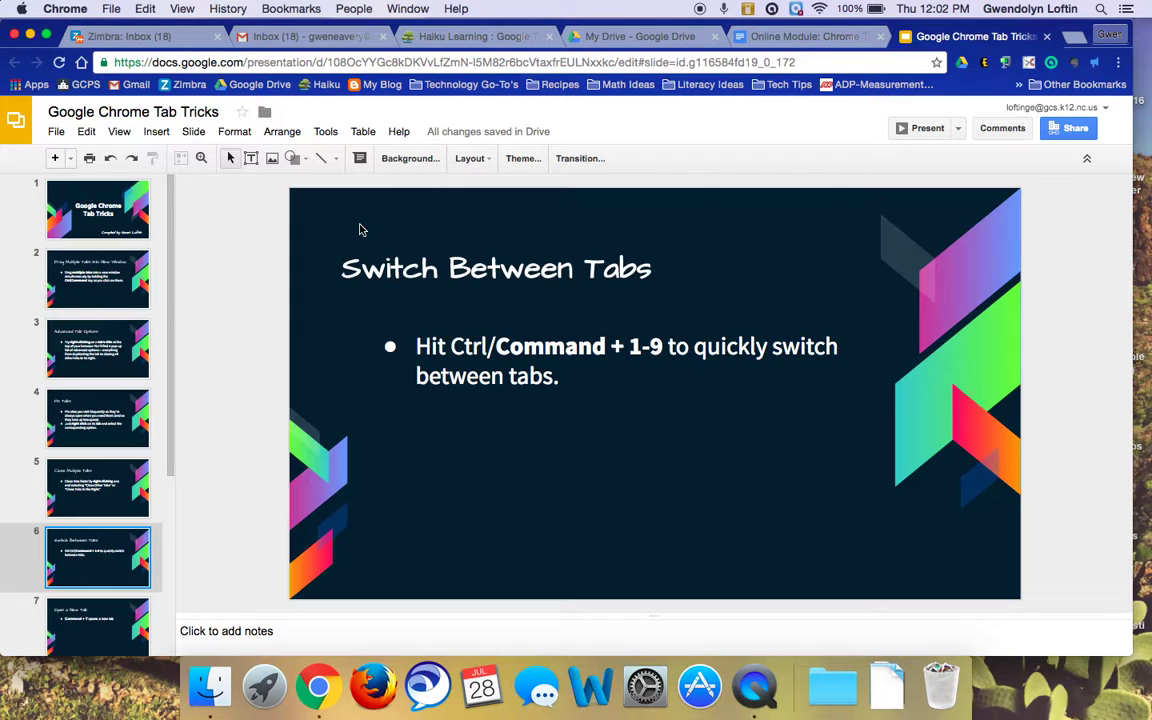
key(super+1)
key(super+2)
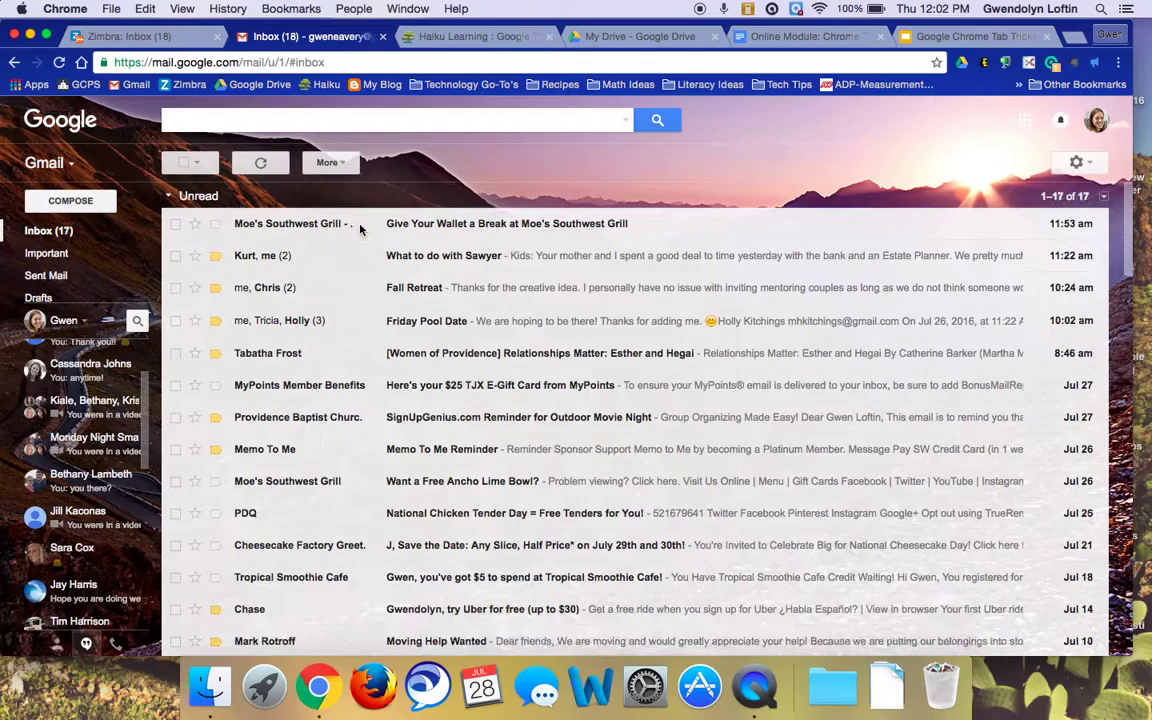
key(super+3)
key(super+4)
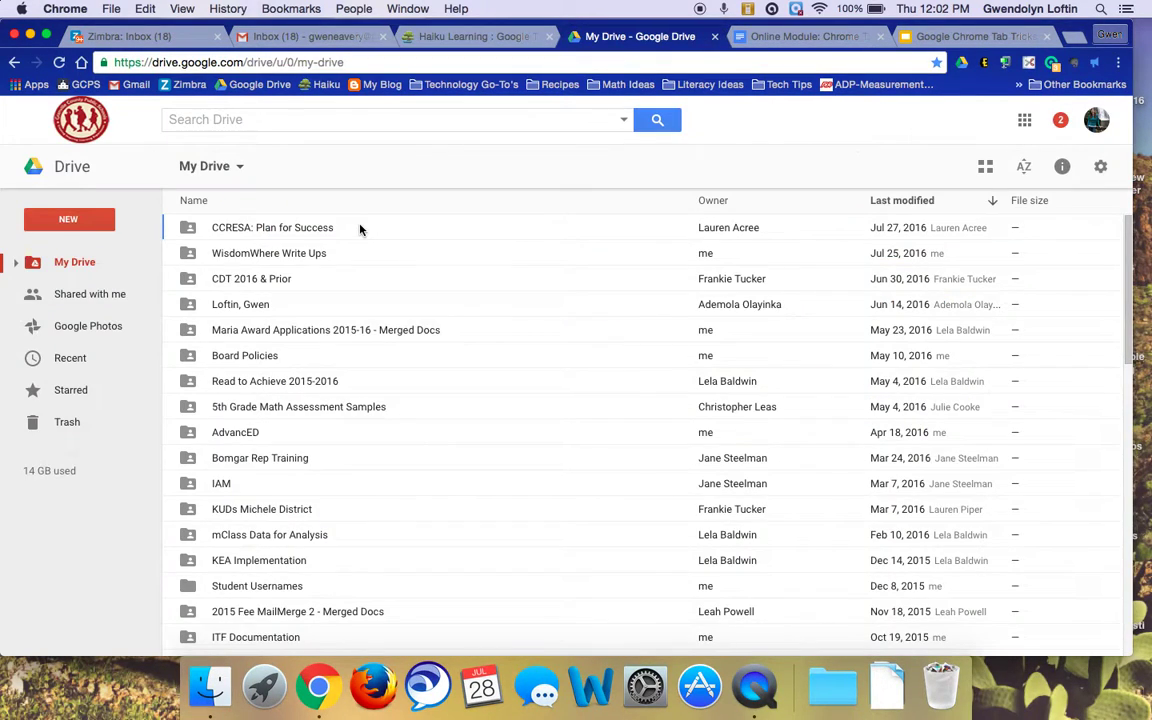
key(super+5)
key(super+9)
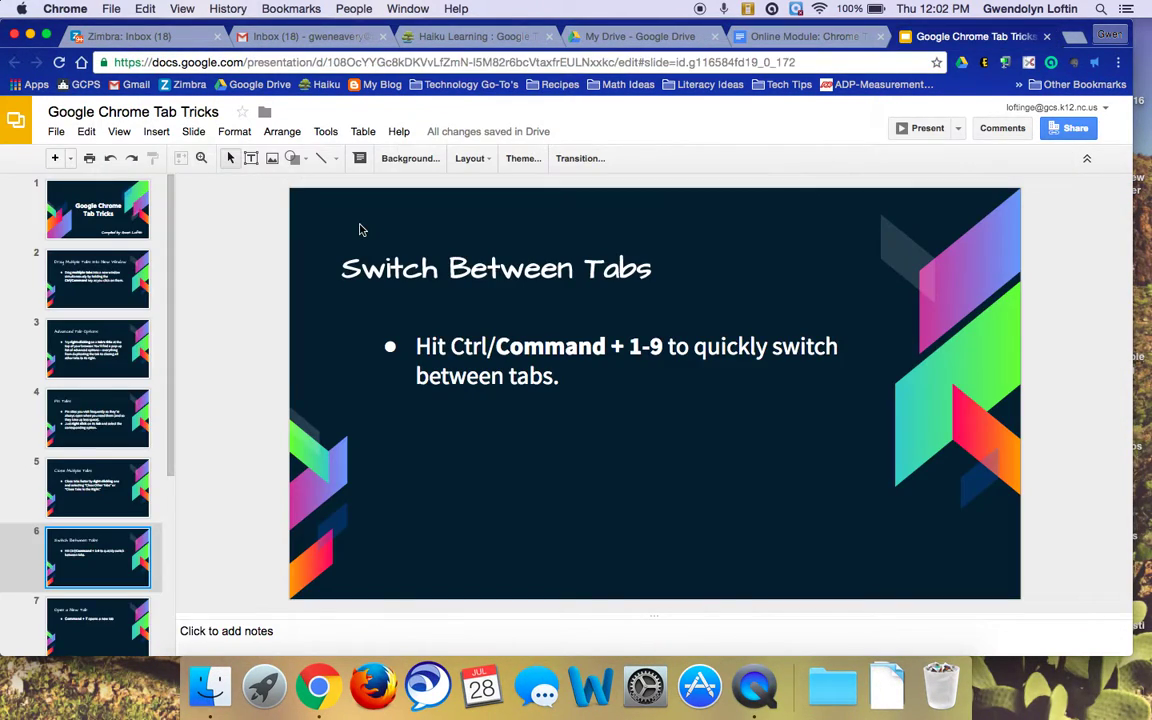
key(super+5)
key(super+9)
- Show slide 7, load granville.schoolblocks.com in a new tab, then go back to the deck
click(98, 620)
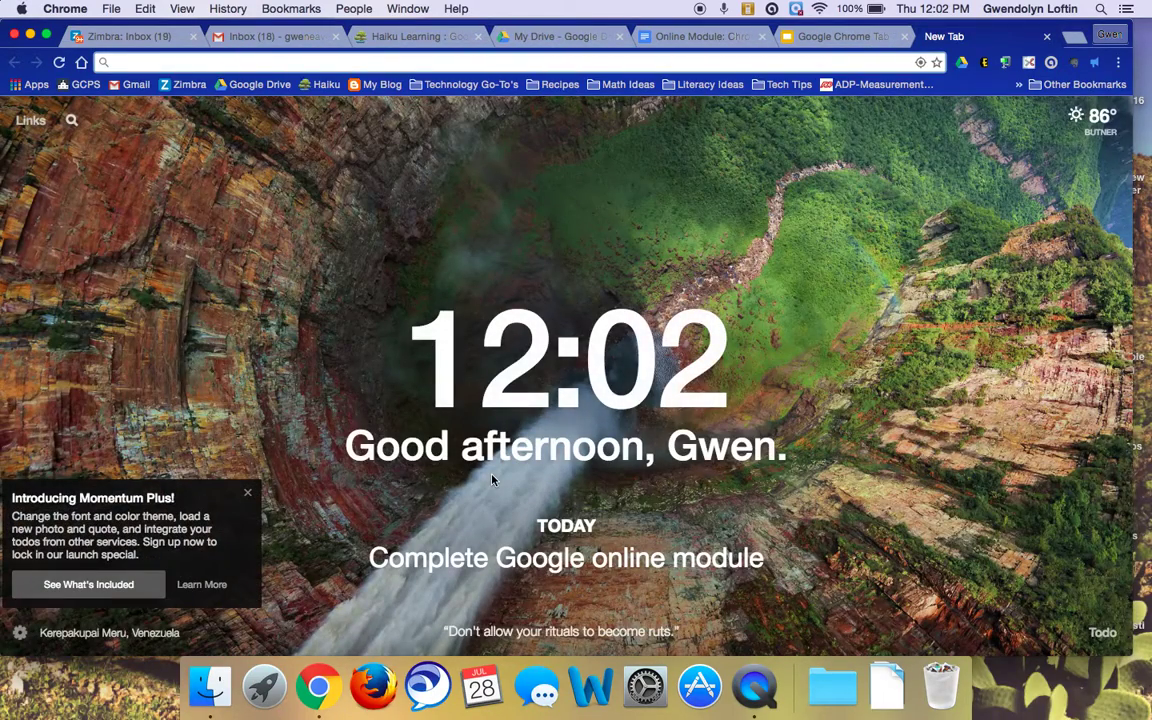
text(granville.schoolblocks.com)
key(Return)
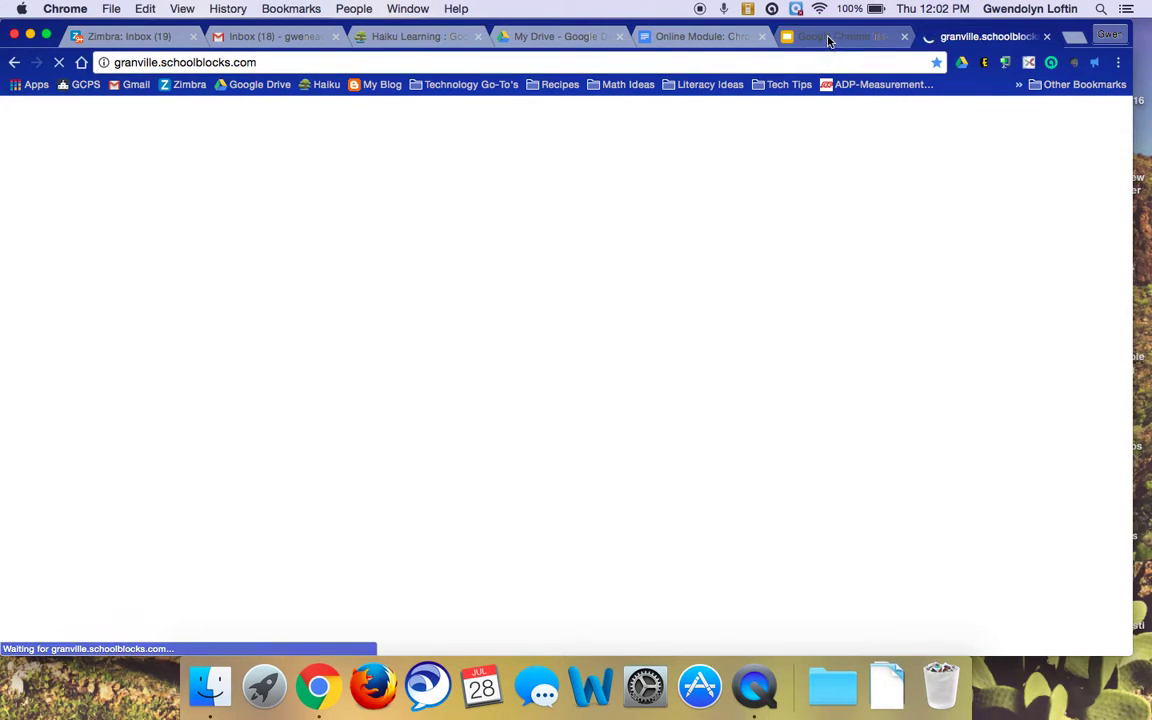
click(830, 36)
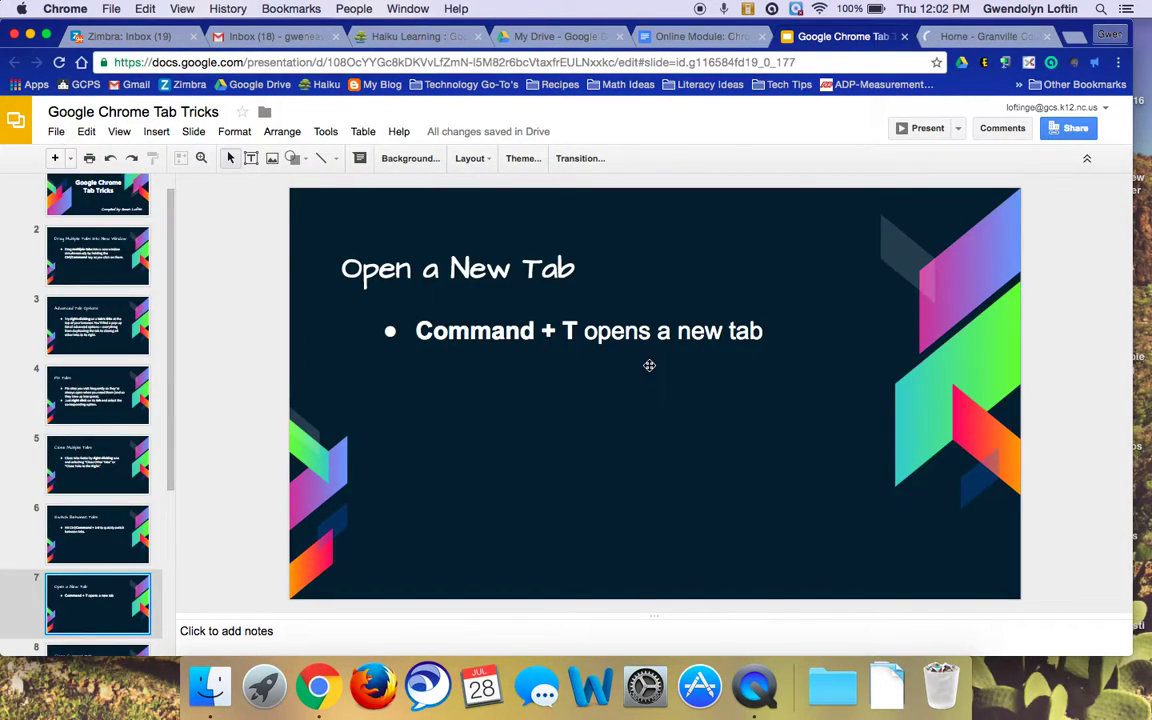
- Show the Close Current Tab slide, then switch to the Granville schools tab and close it with Command+W
scroll(40, 540, down, 3)
click(77, 560)
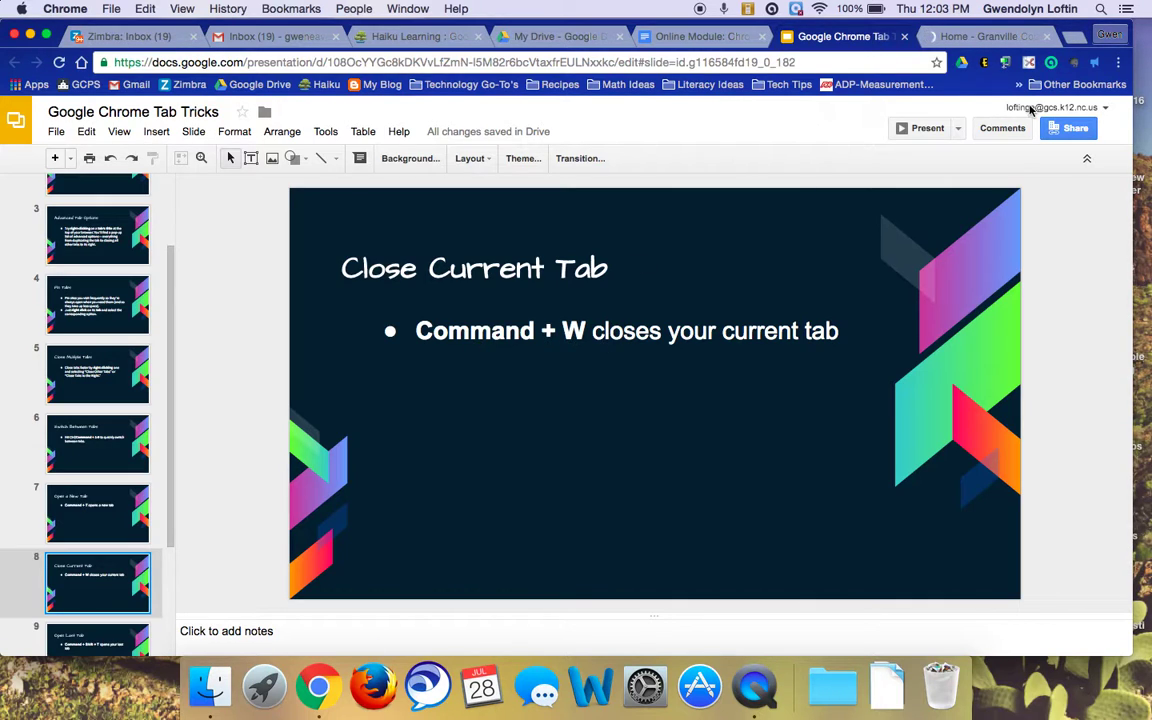
key(ctrl+Tab)
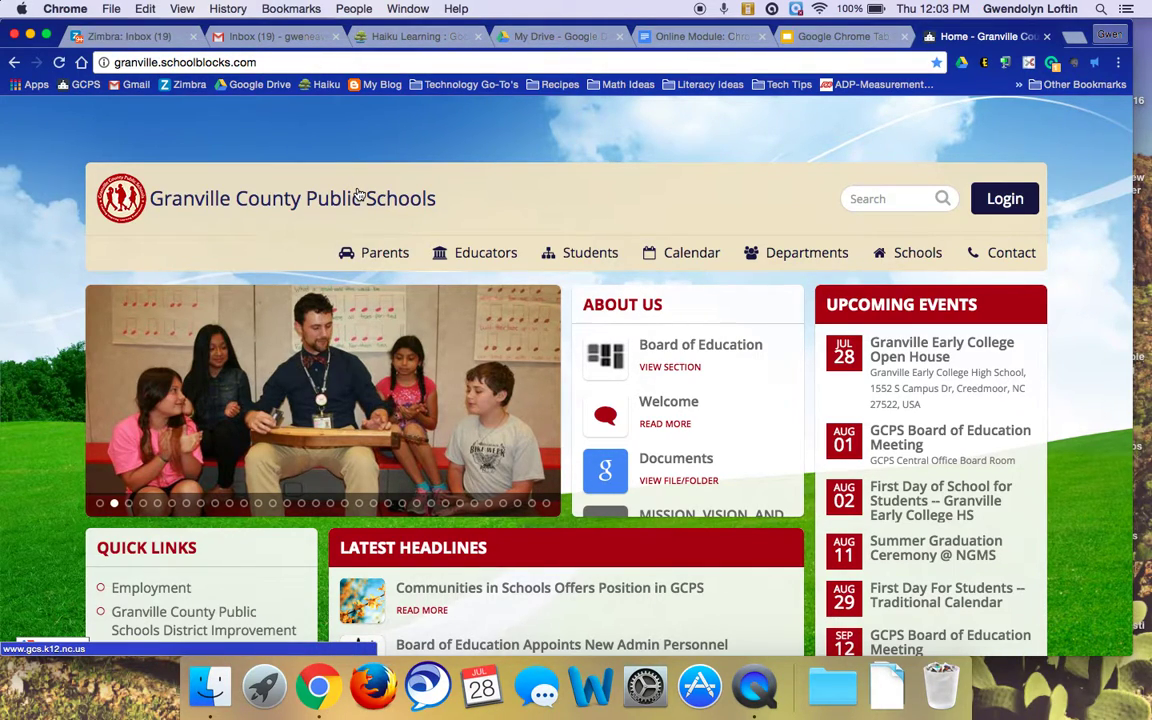
key(super+w)
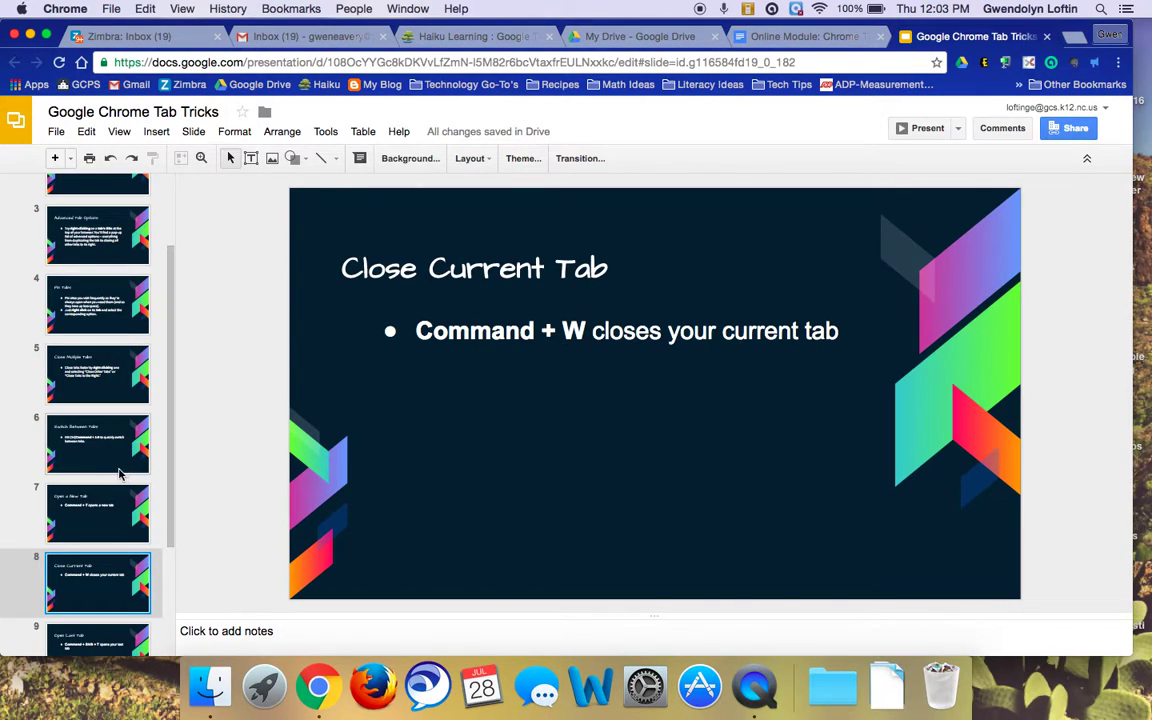
scroll(118, 474, down, 3)
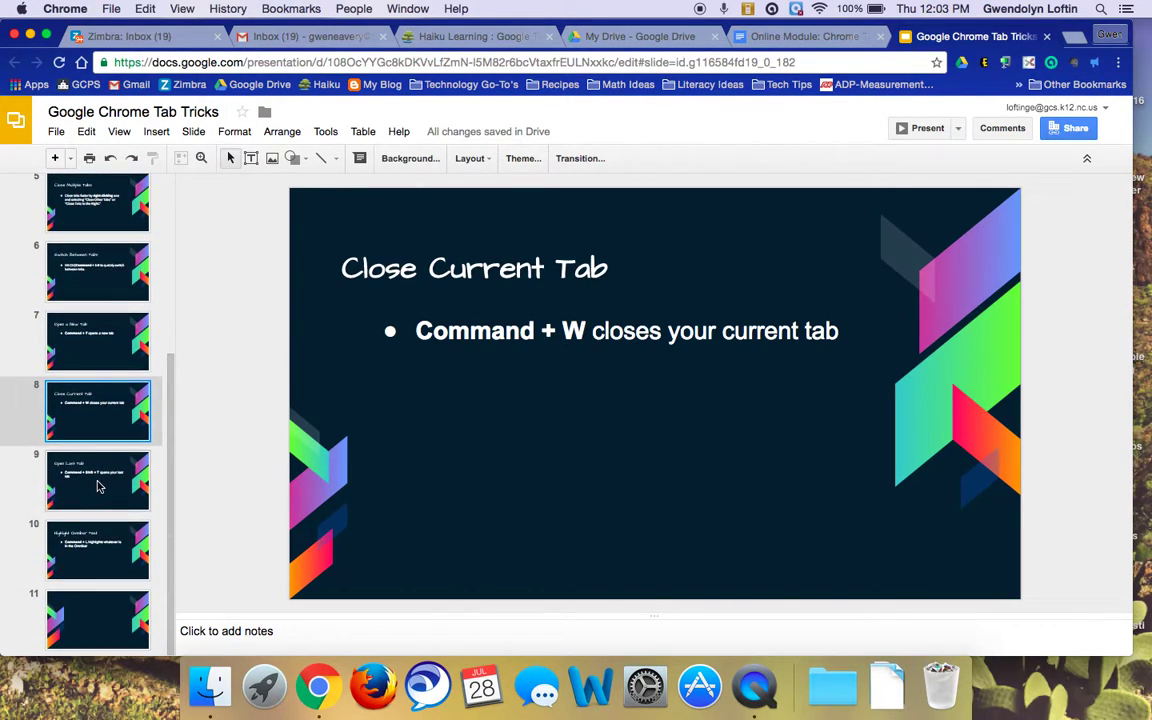
- Show the Open Last Tab slide, reopen the Granville schools tab, and return to the deck
click(98, 485)
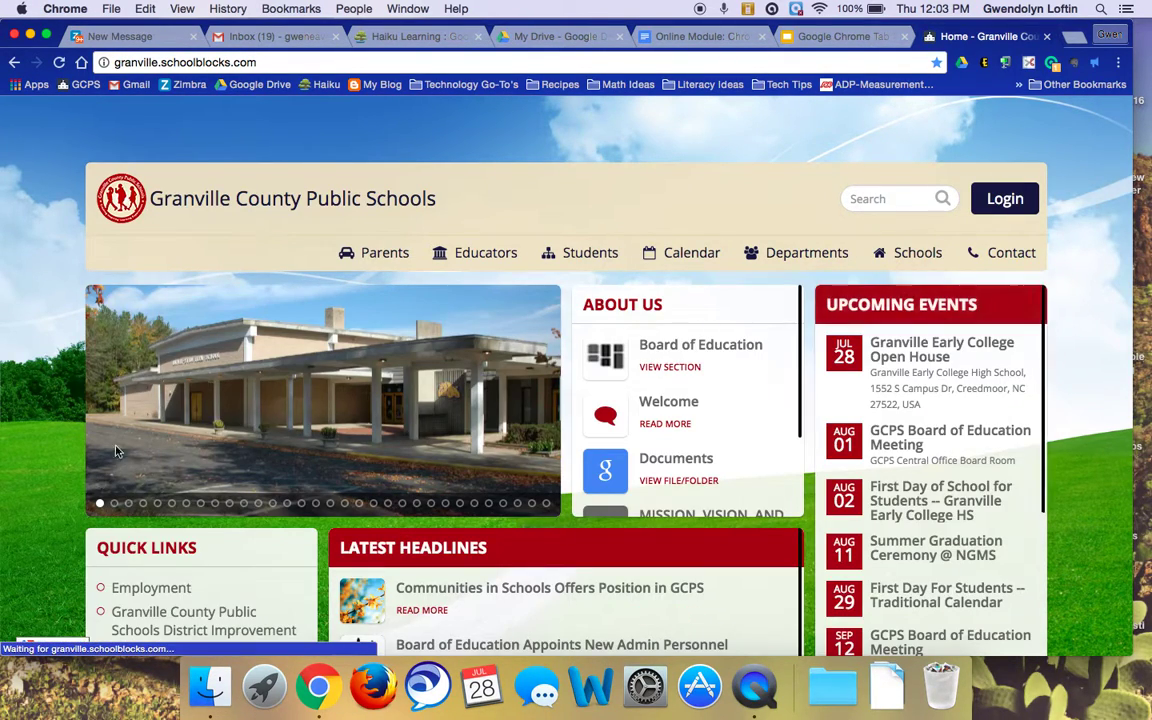
click(847, 37)
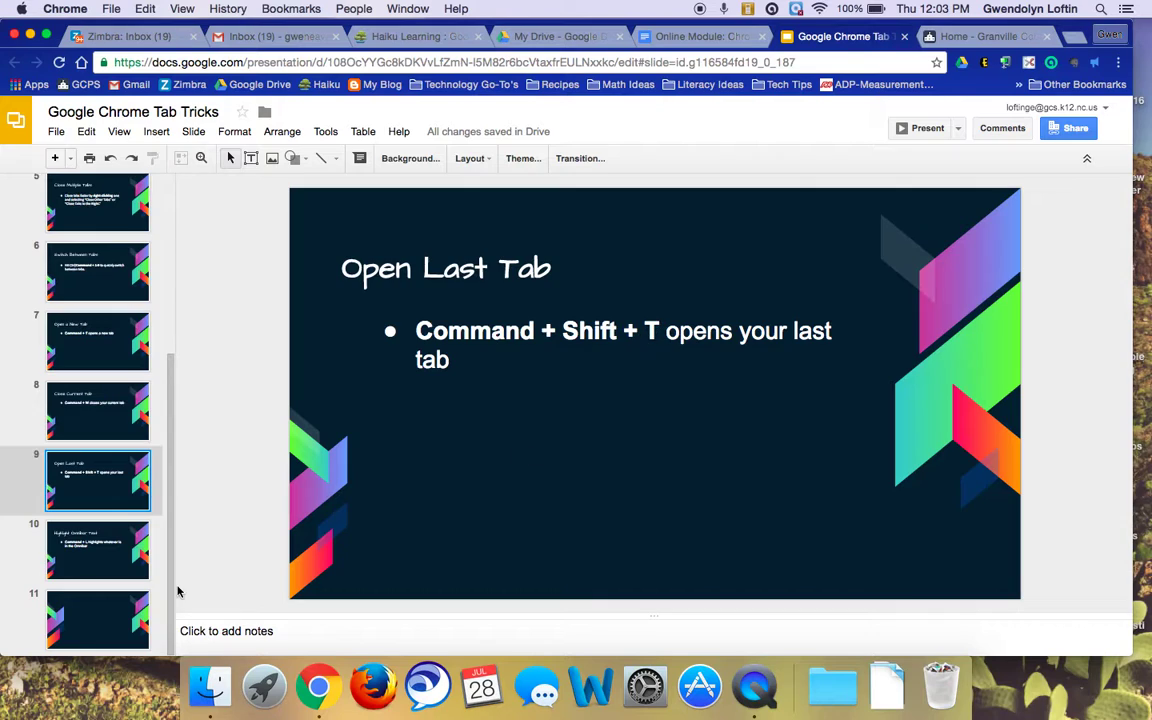
- Display slide 10, Highlight Omnibar Text, and highlight the deck's full web address with Command+L
click(102, 559)
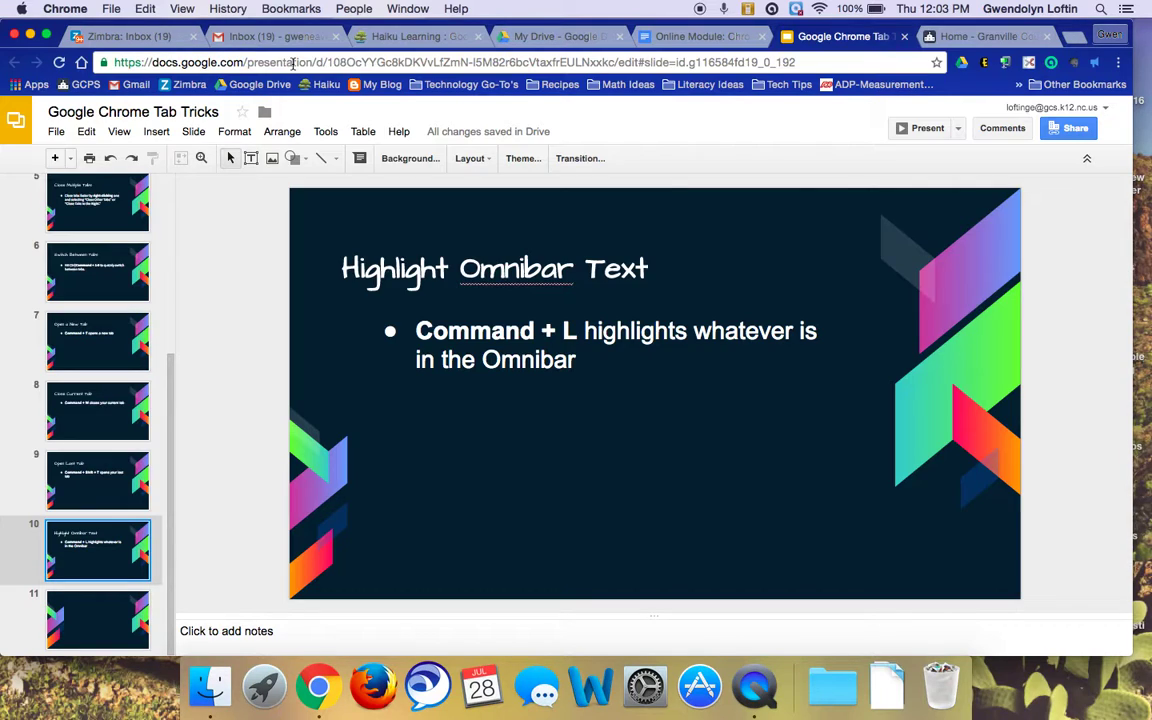
key(super+l)
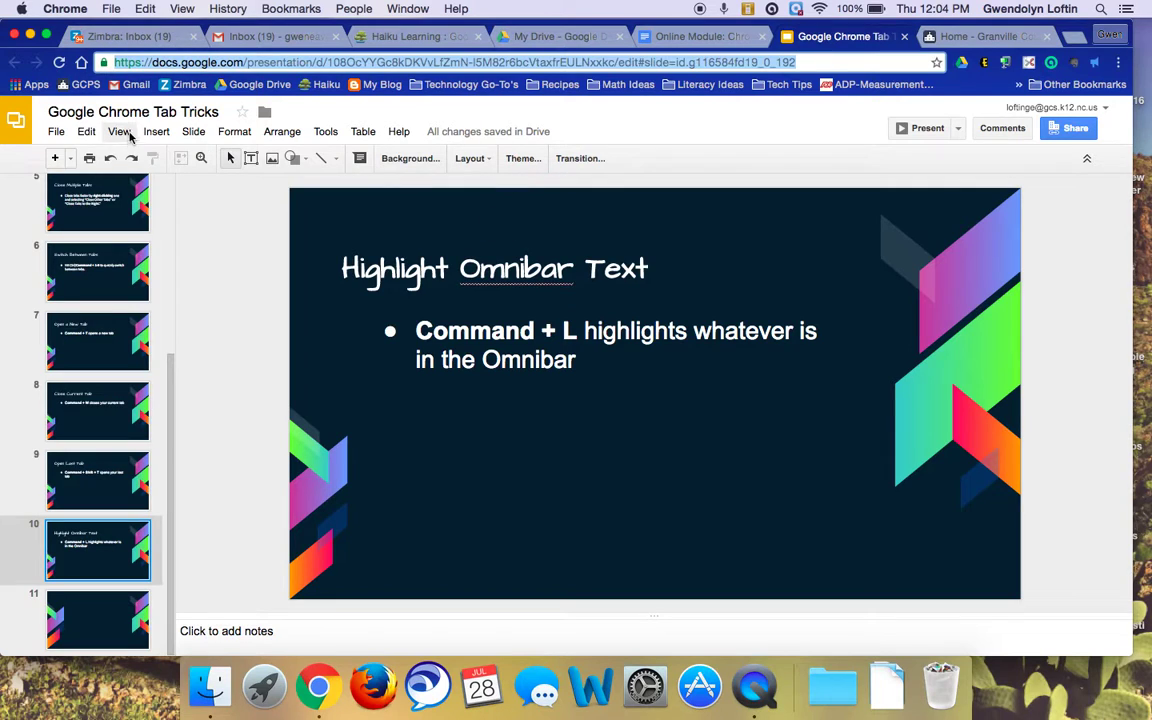
- Select the slide's bullet and title text boxes, then highlight the whole address again
click(596, 428)
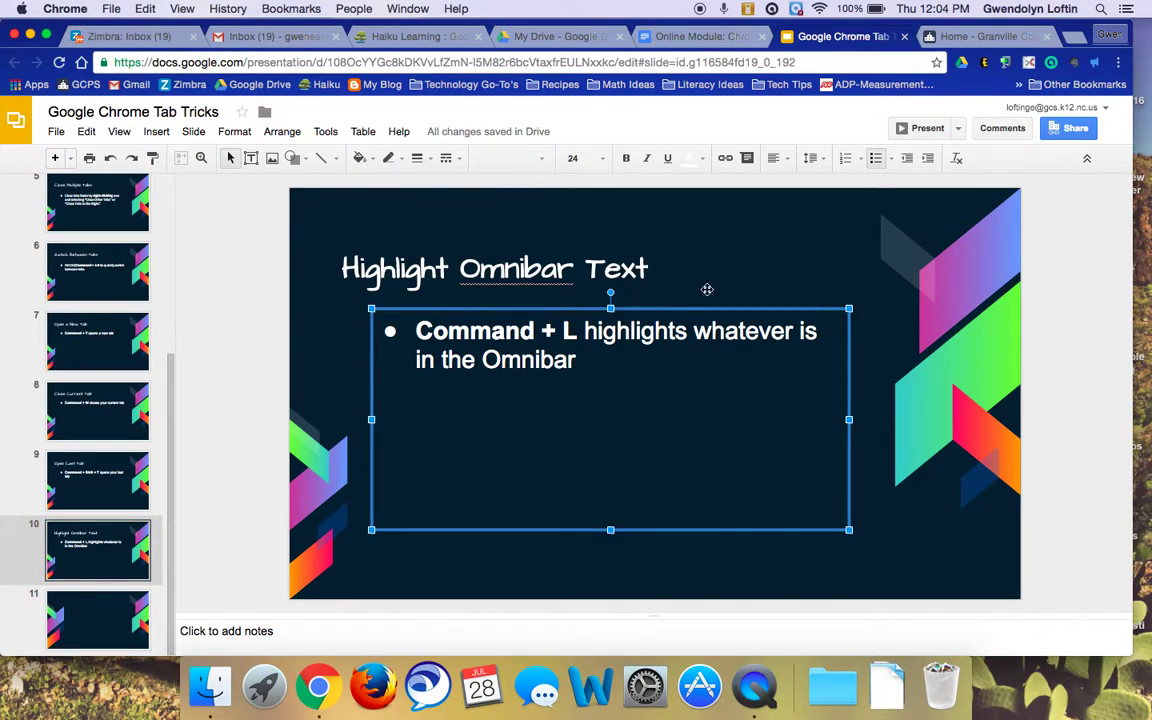
click(571, 247)
key(super+l)
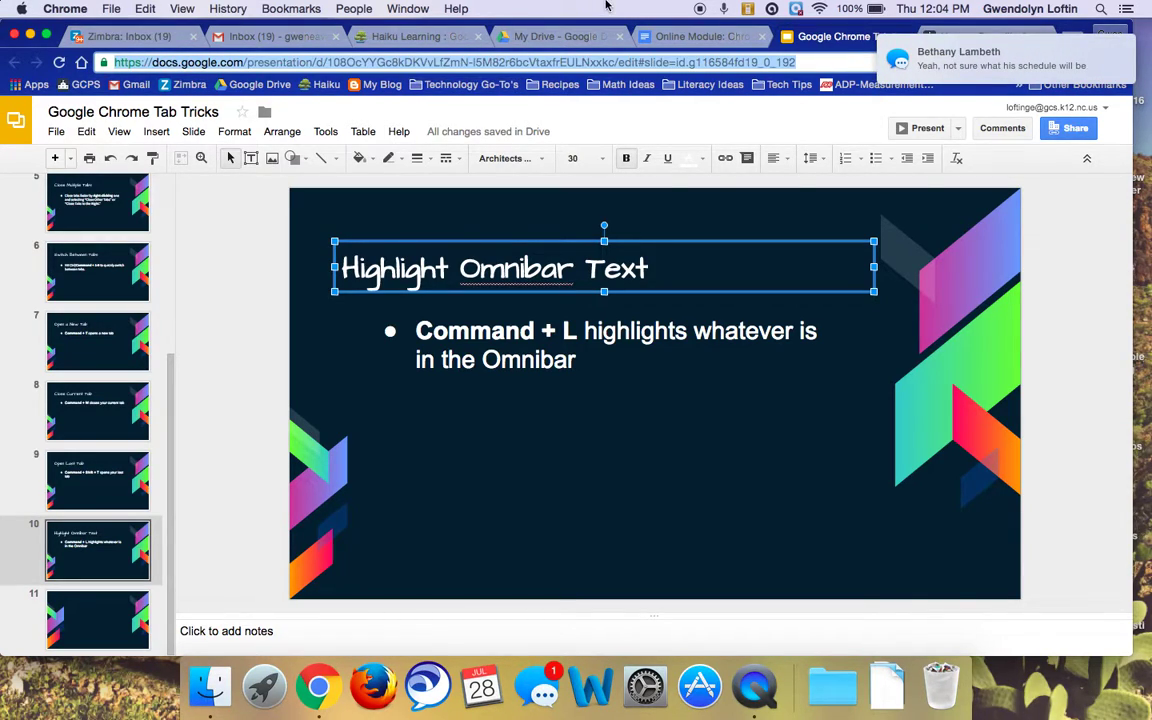
scroll(130, 212, up, 5)
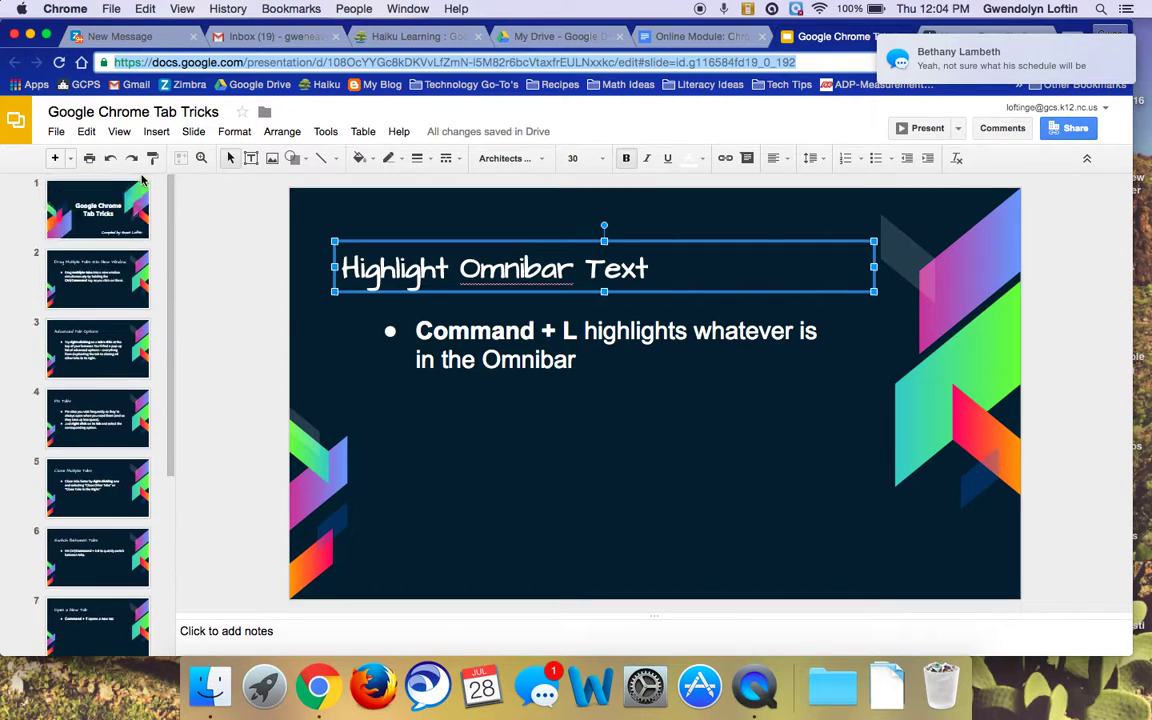
- Select slide 1 in the filmstrip to show the 'Google Chrome Tab Tricks' title
click(117, 213)
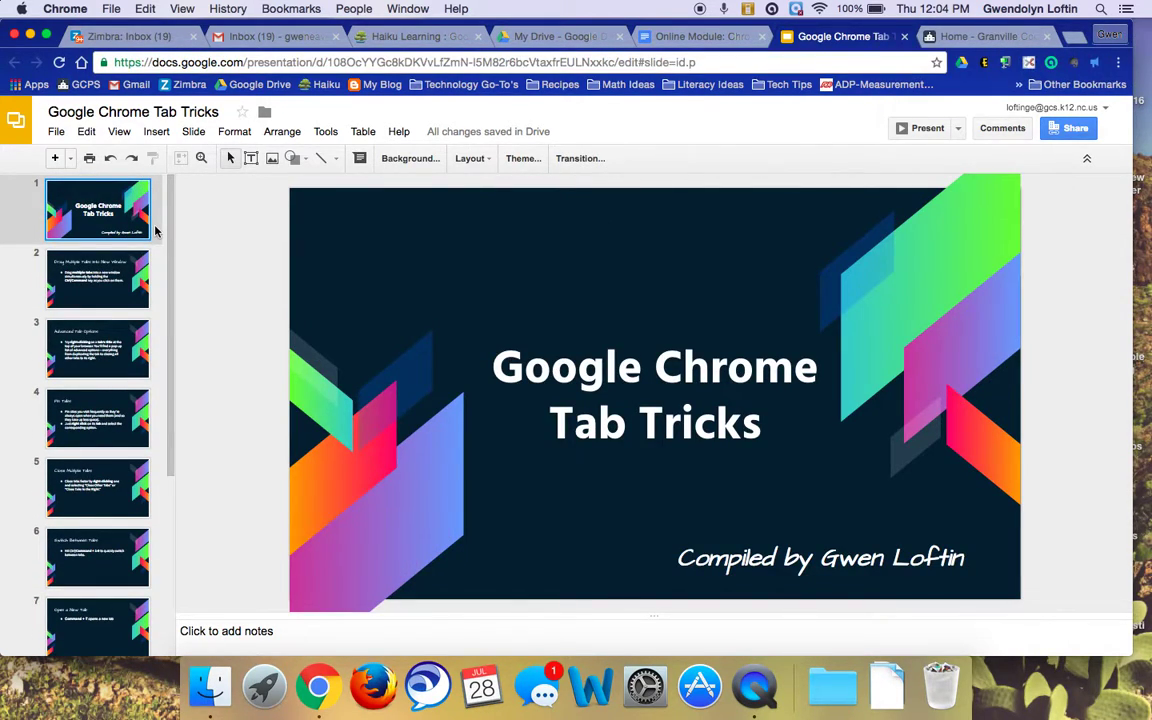